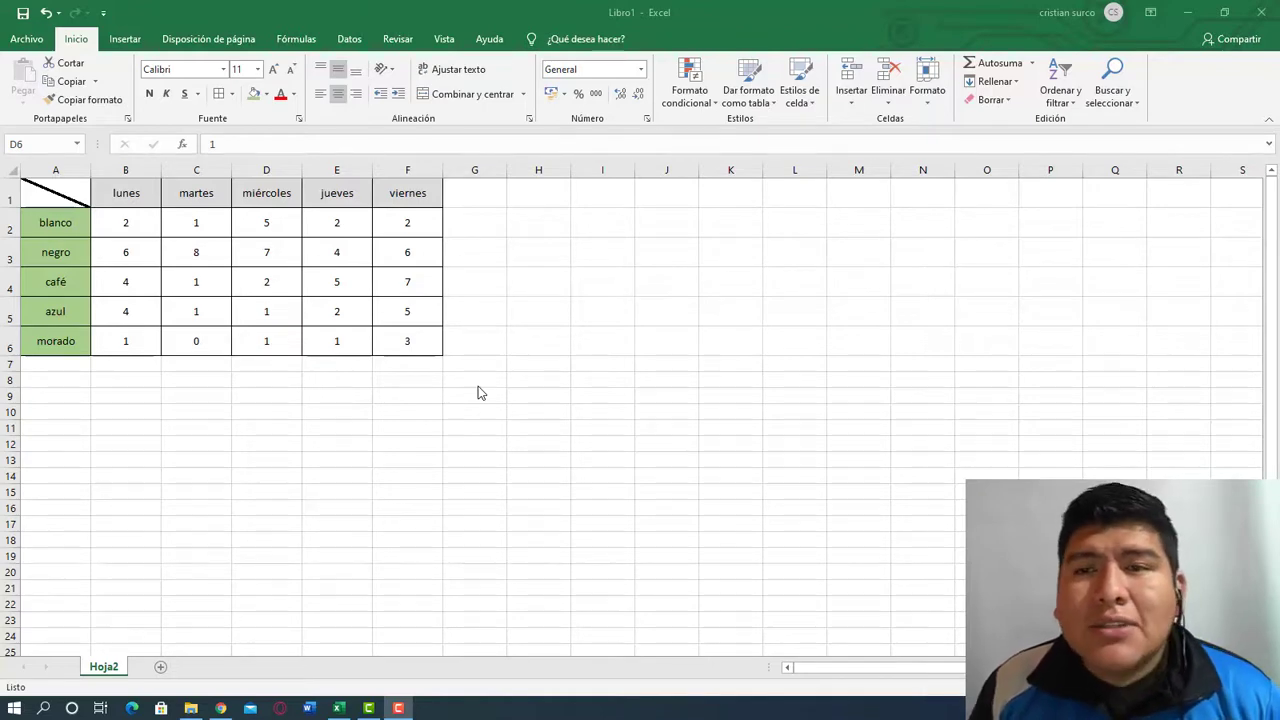
left_click(298, 342)
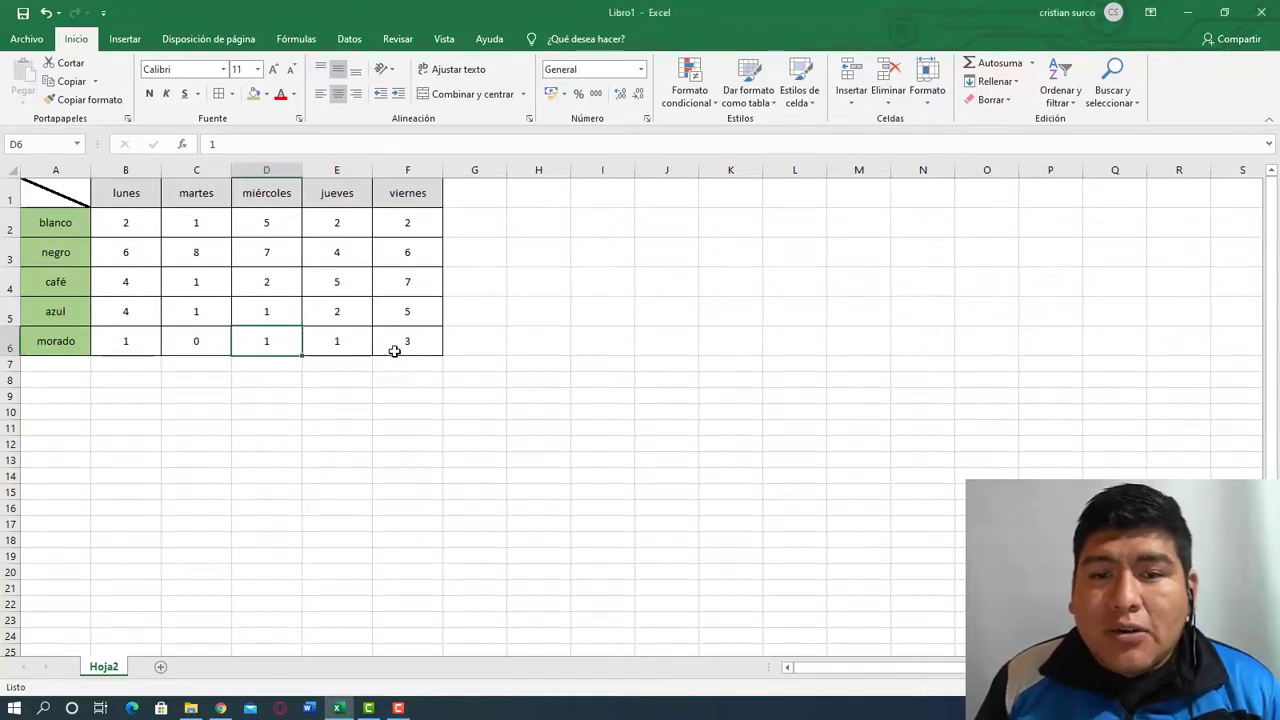
left_click(424, 341)
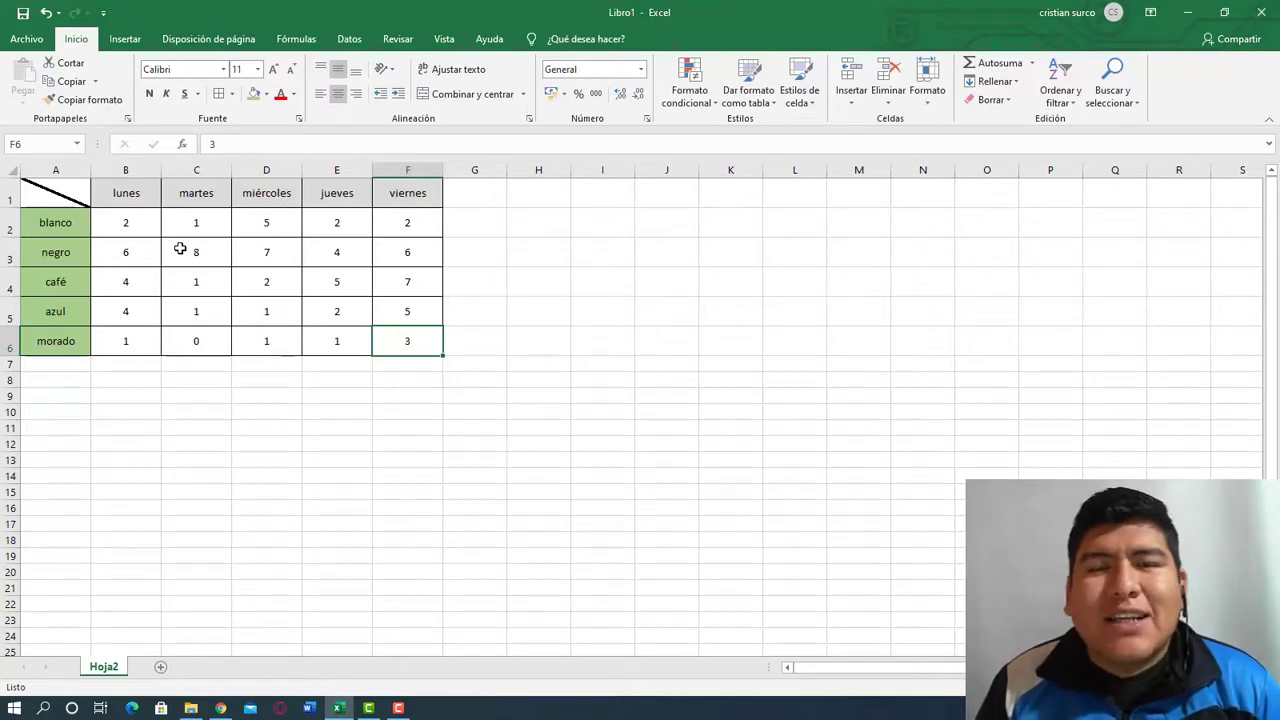
left_click_drag(140, 233, 398, 336)
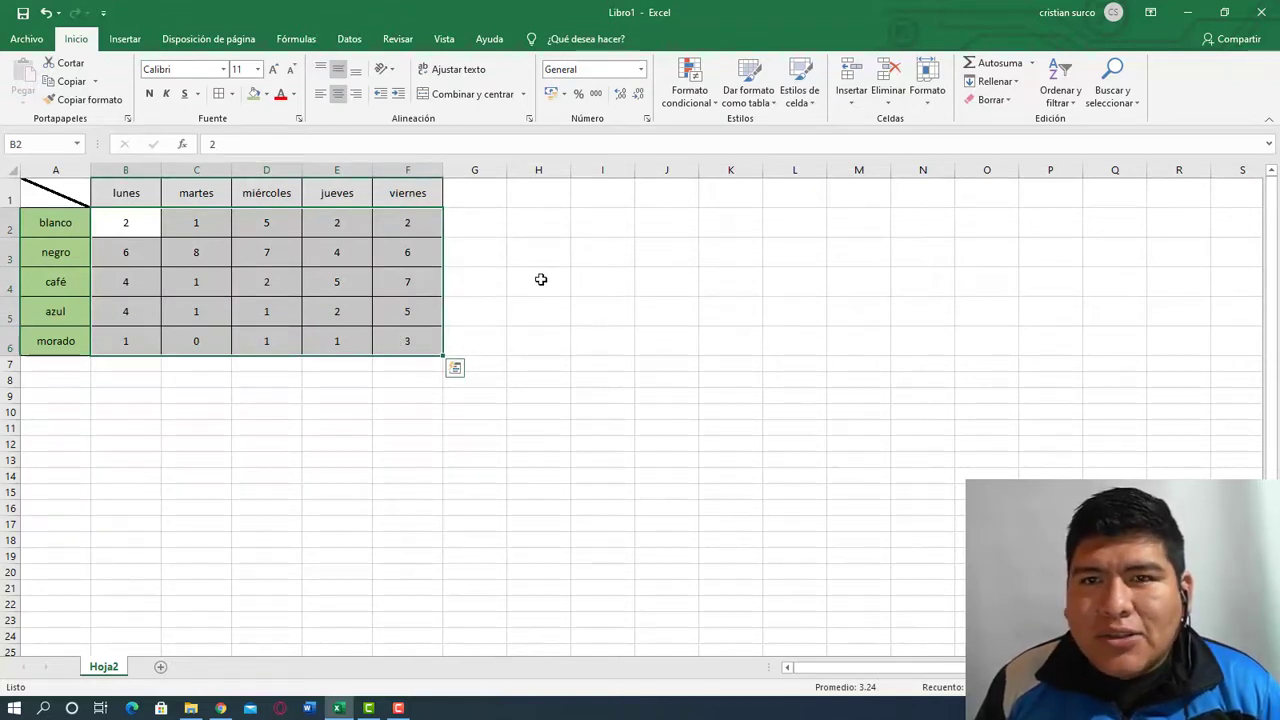
left_click(538, 333)
left_click(457, 337)
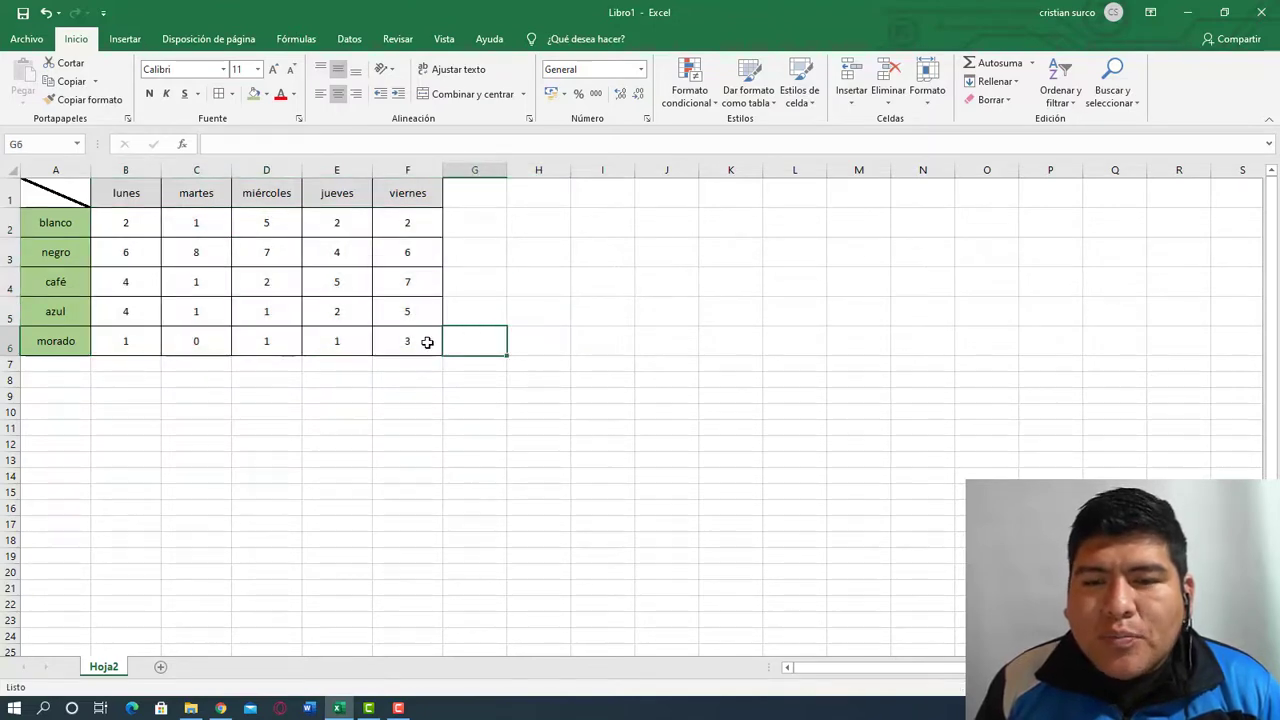
left_click_drag(489, 346, 412, 344)
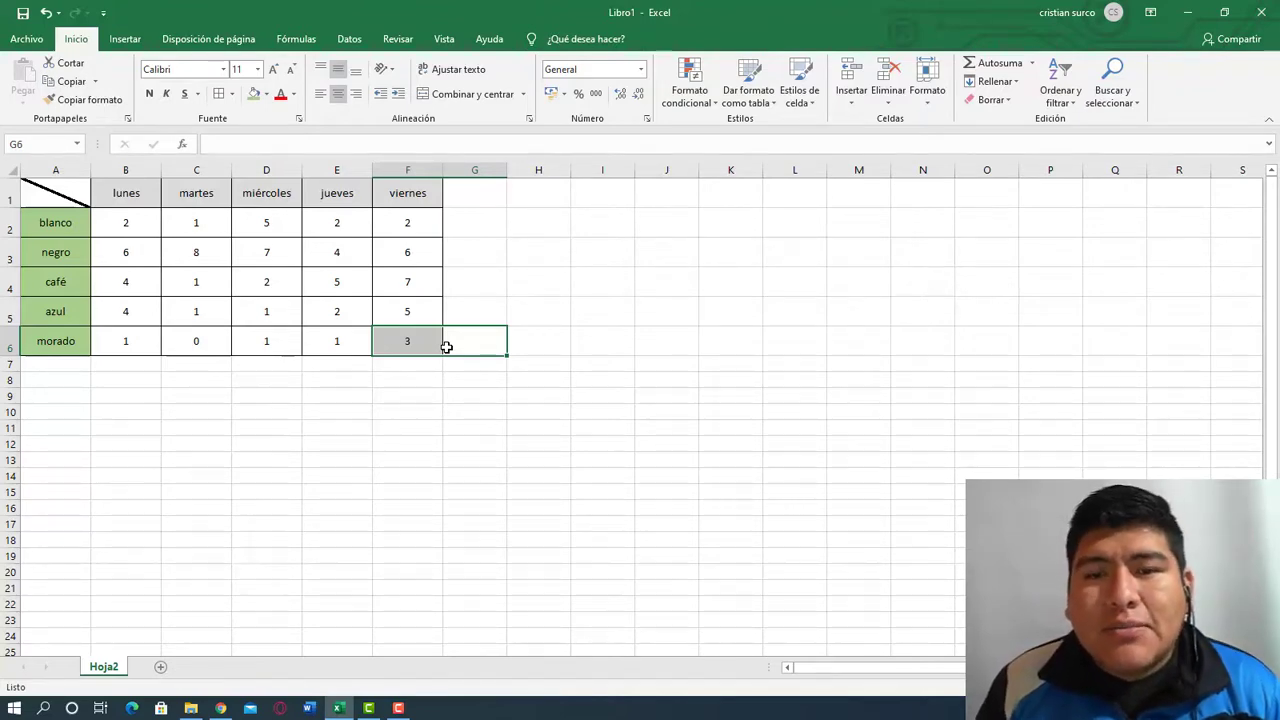
left_click(438, 305)
left_click_drag(420, 337, 126, 217)
left_click(491, 217)
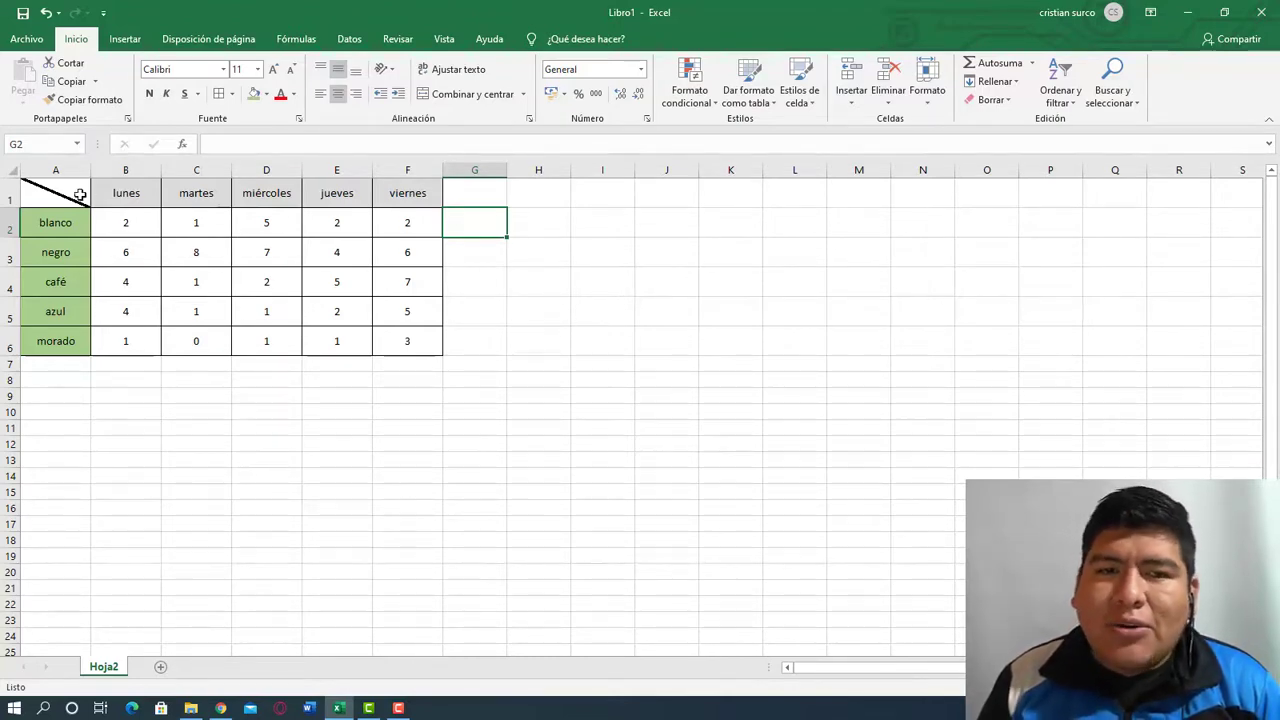
- Select the whole table A1:F6 and browse the recommended charts for it, including line, clustered column and stacked column
left_click_drag(80, 194, 424, 340)
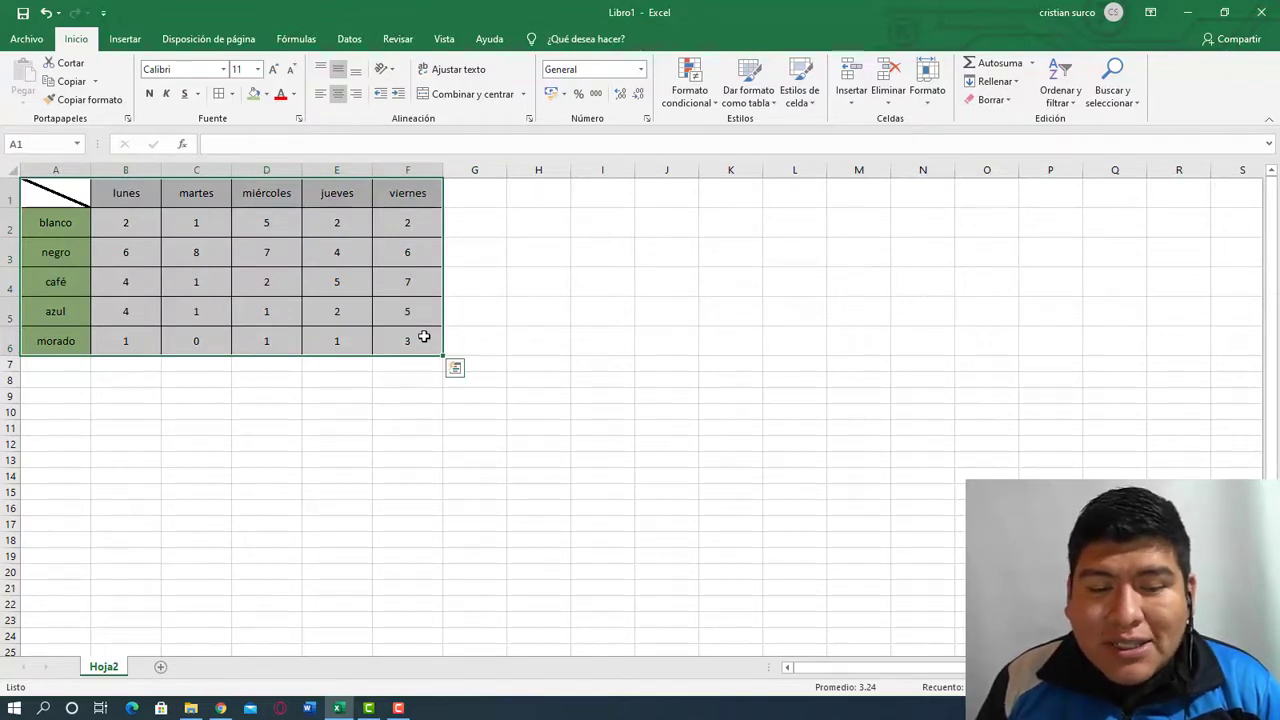
left_click(349, 40)
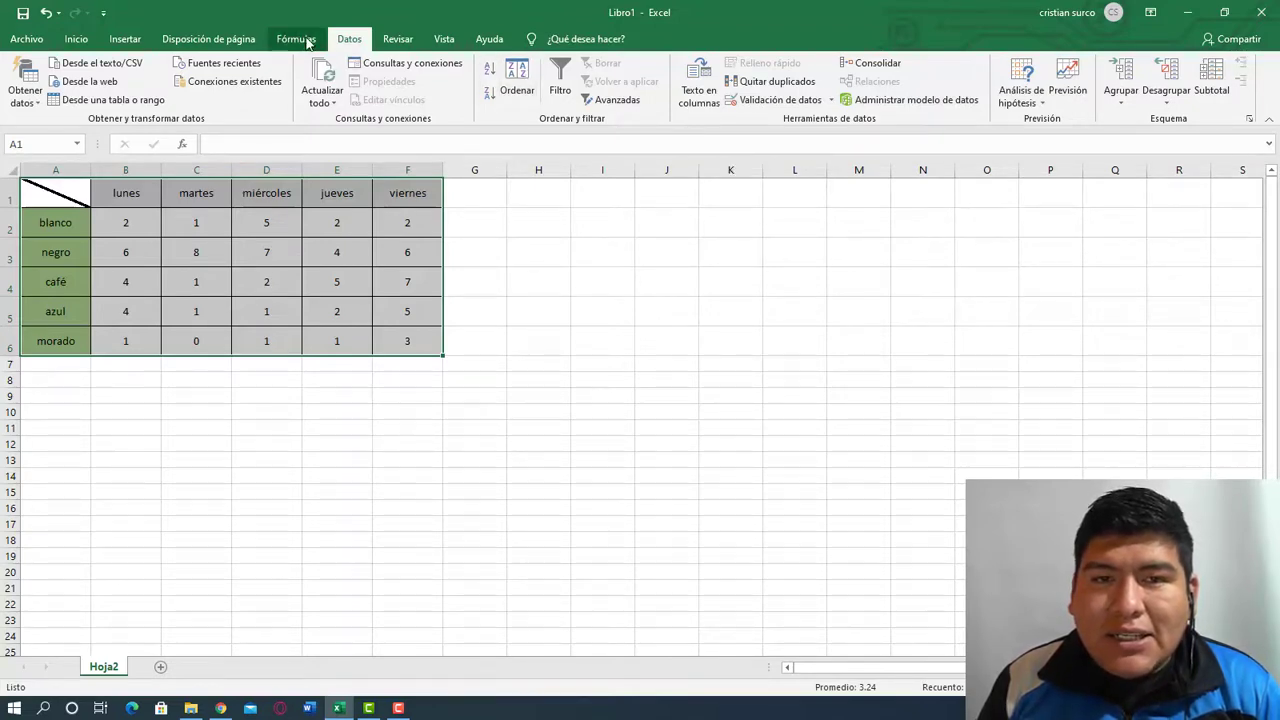
left_click(122, 40)
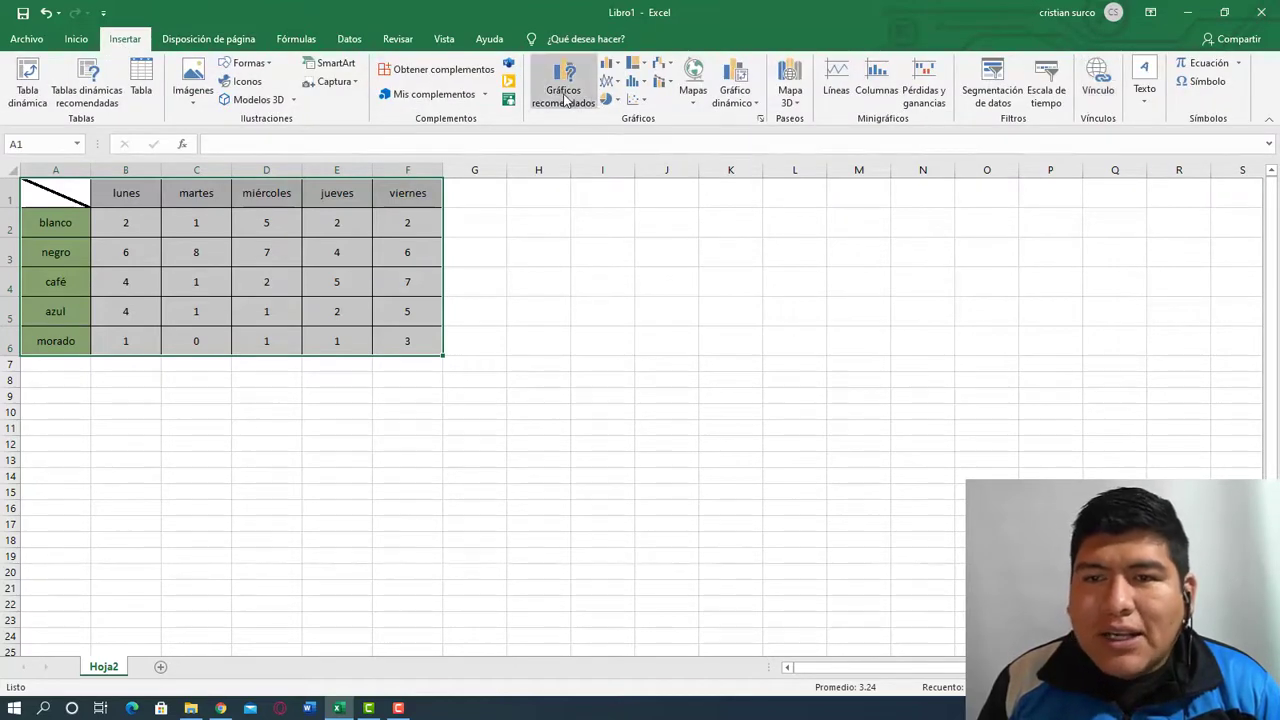
left_click(760, 121)
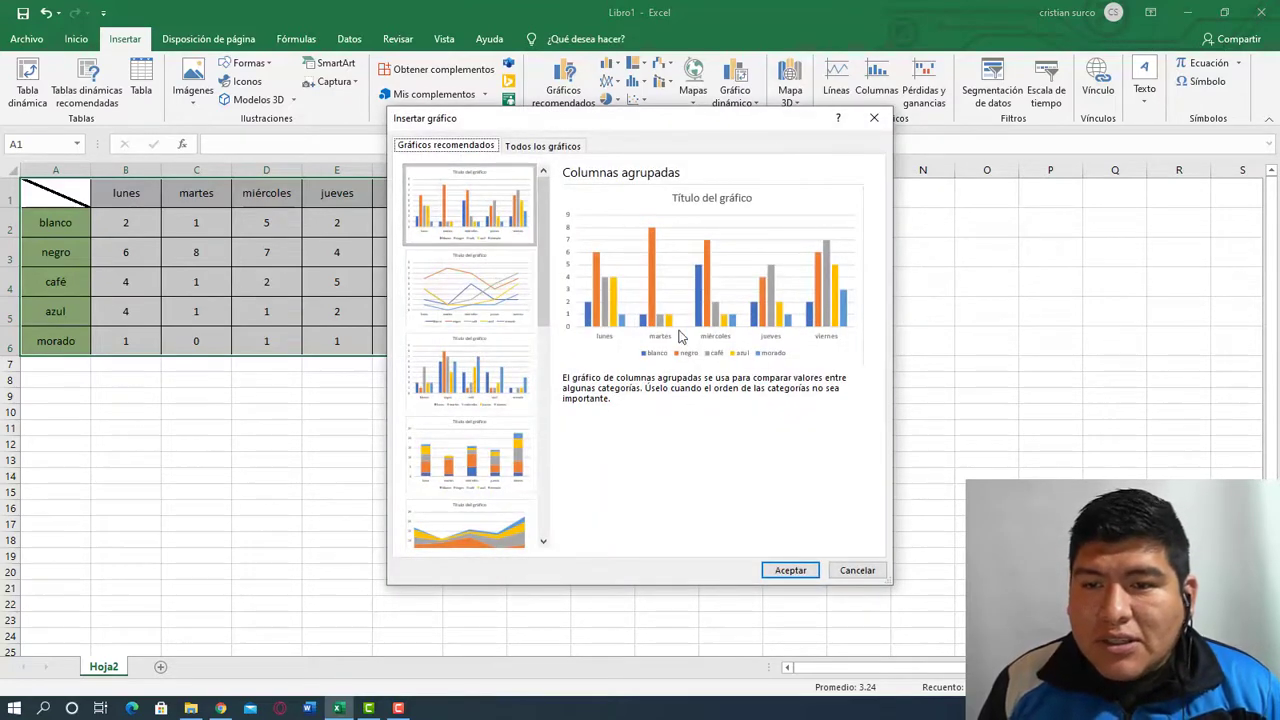
left_click(514, 300)
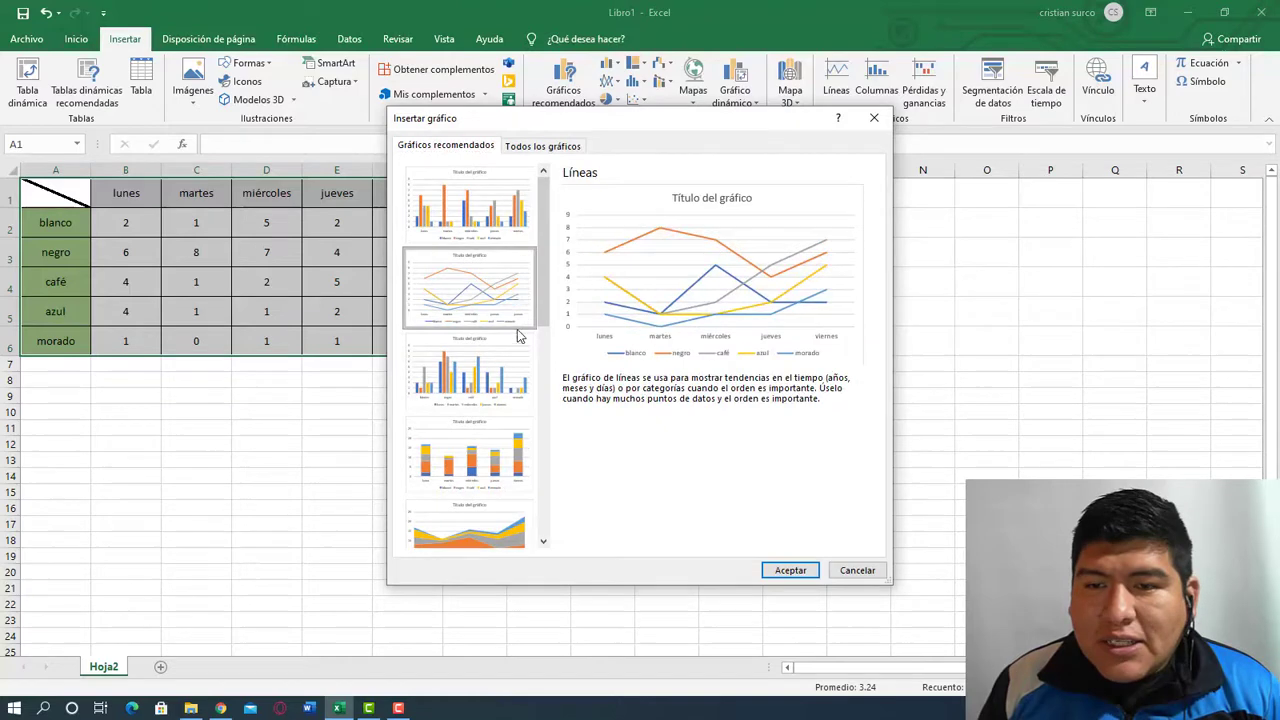
left_click(491, 391)
left_click(483, 449)
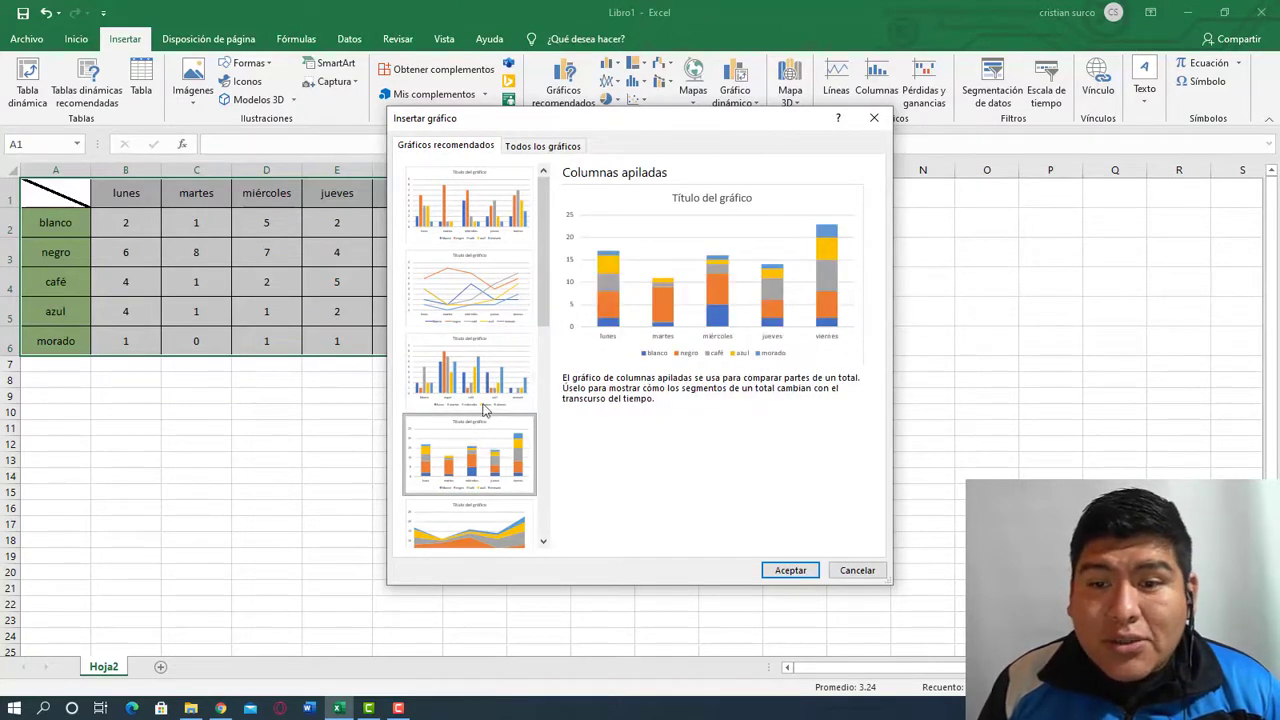
scroll(486, 300, "down", 3)
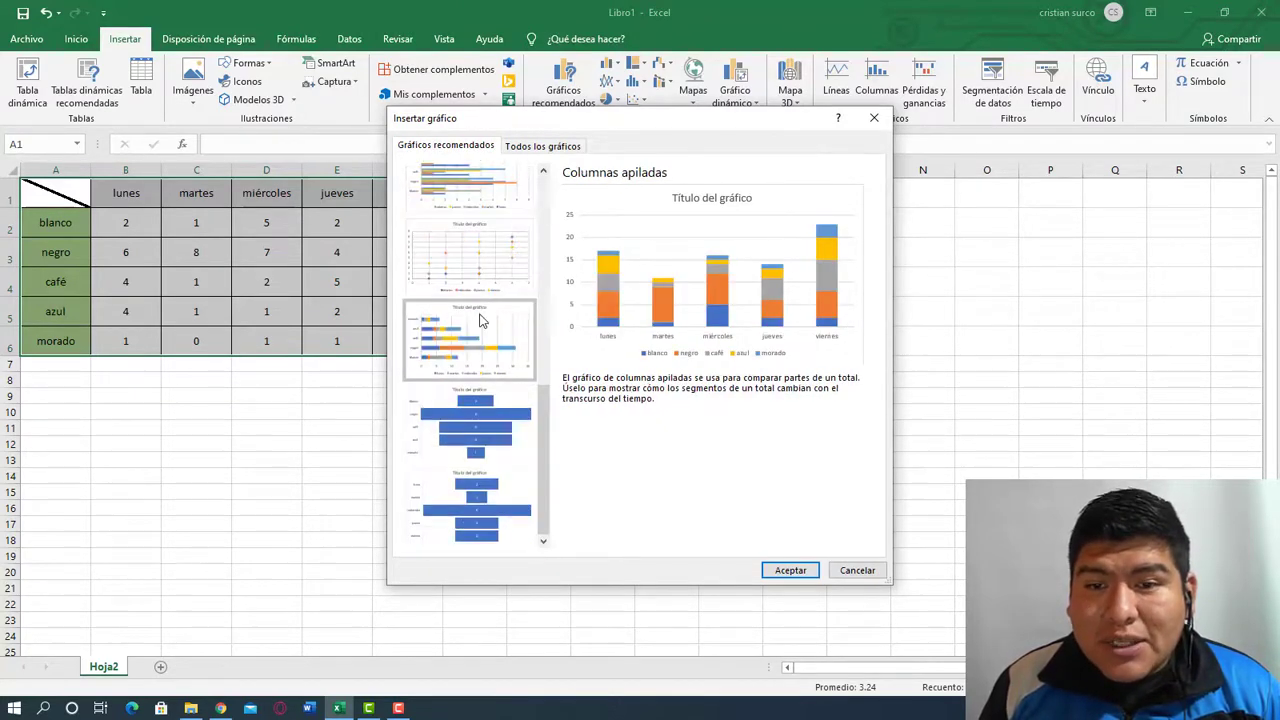
scroll(486, 330, "up", 2)
scroll(470, 418, "down", 2)
scroll(470, 400, "up", 4)
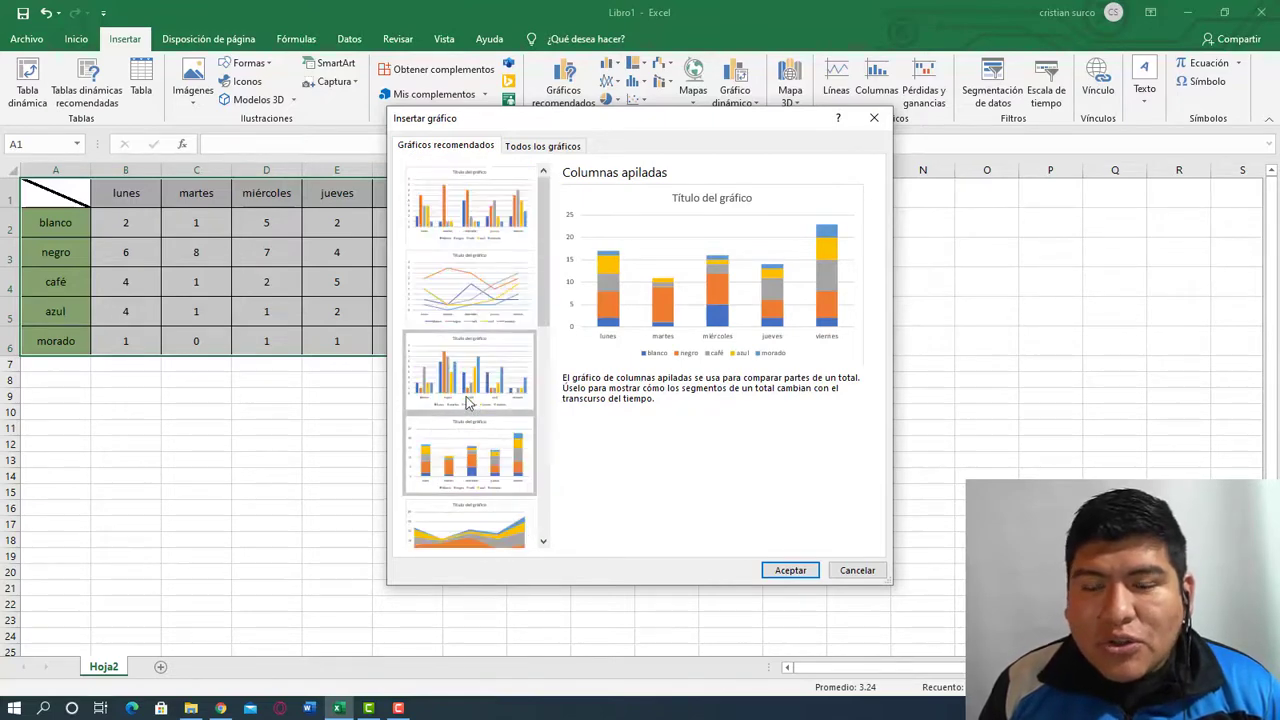
- Compare the clustered column and line chart previews among the recommended charts
left_click(475, 236)
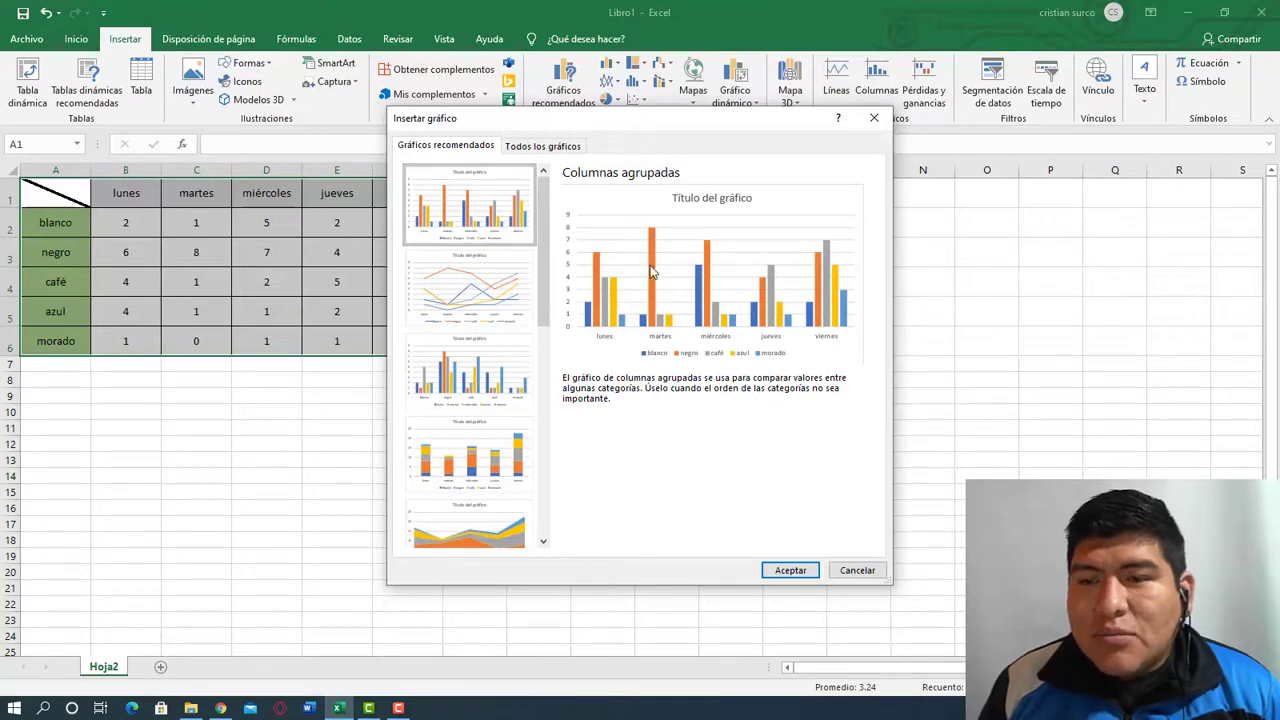
left_click(463, 295)
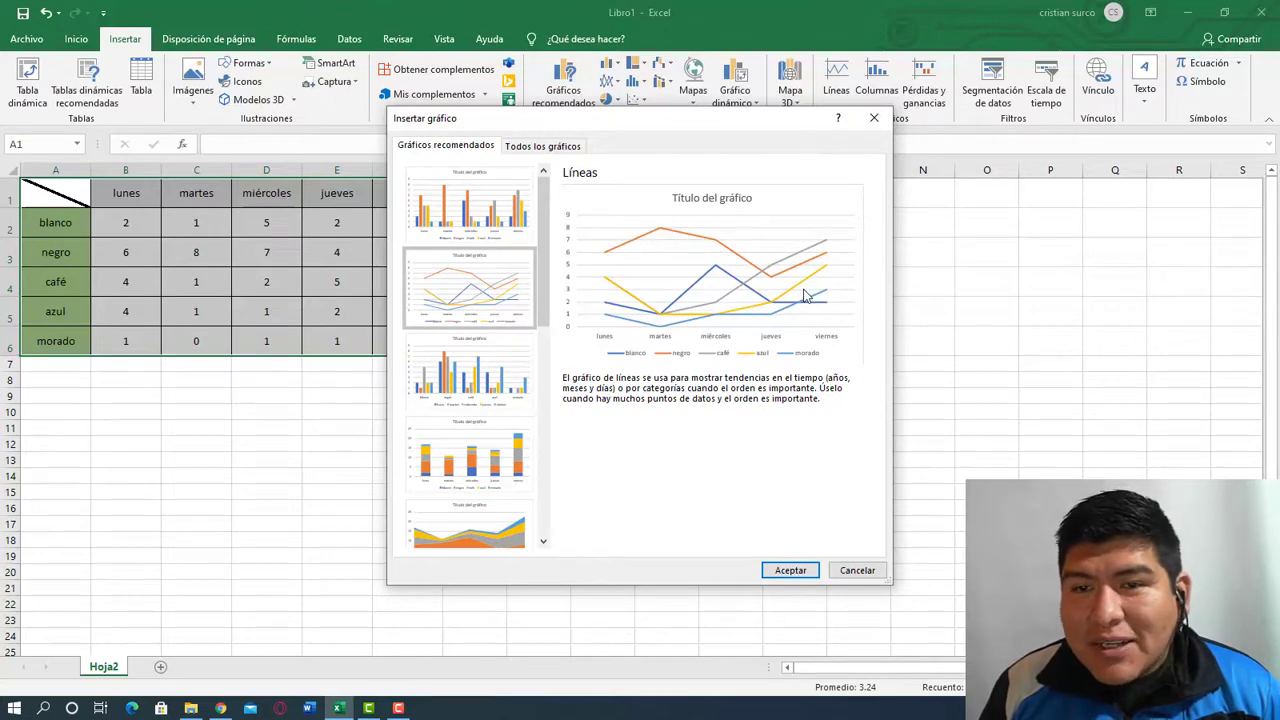
left_click(498, 226)
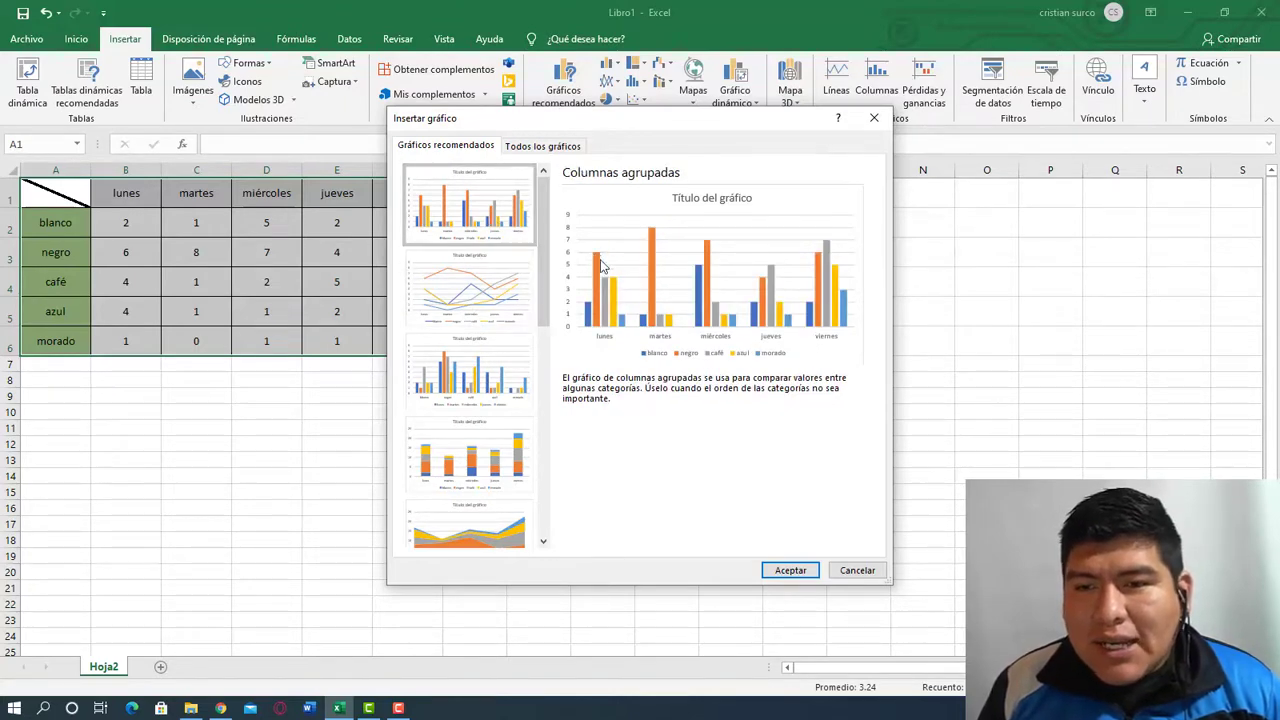
left_click(466, 280)
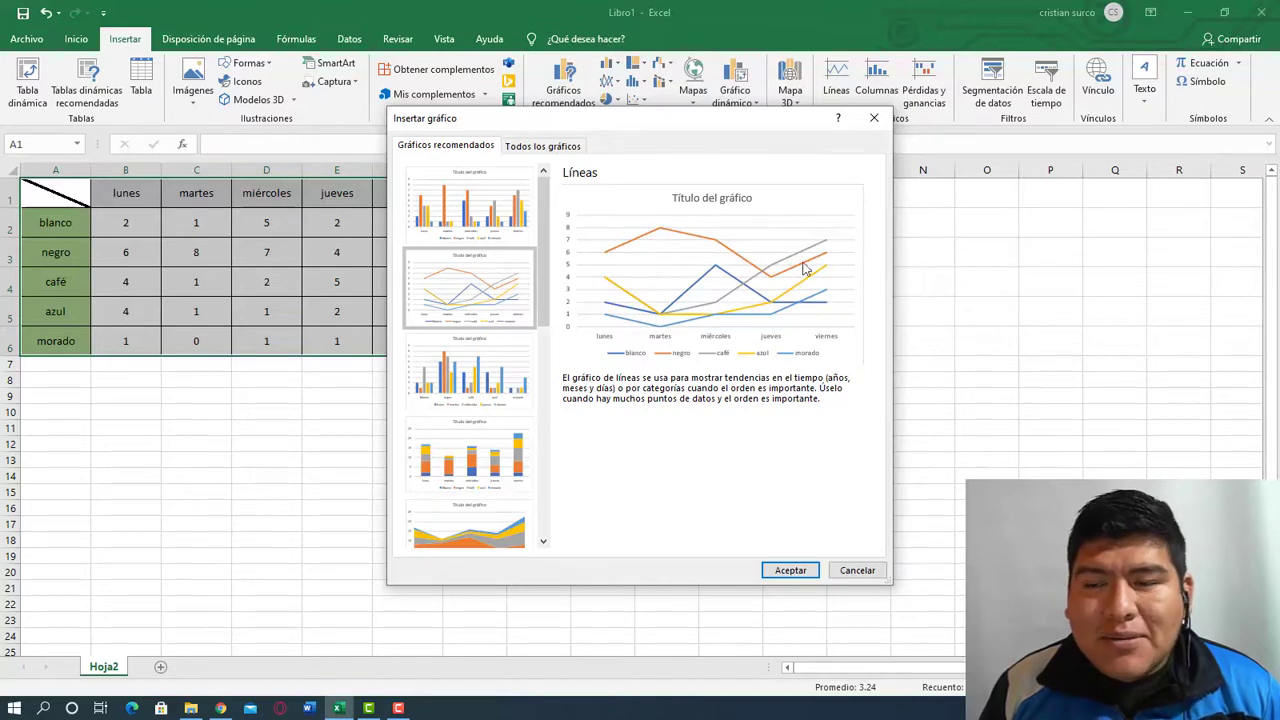
left_click(508, 224)
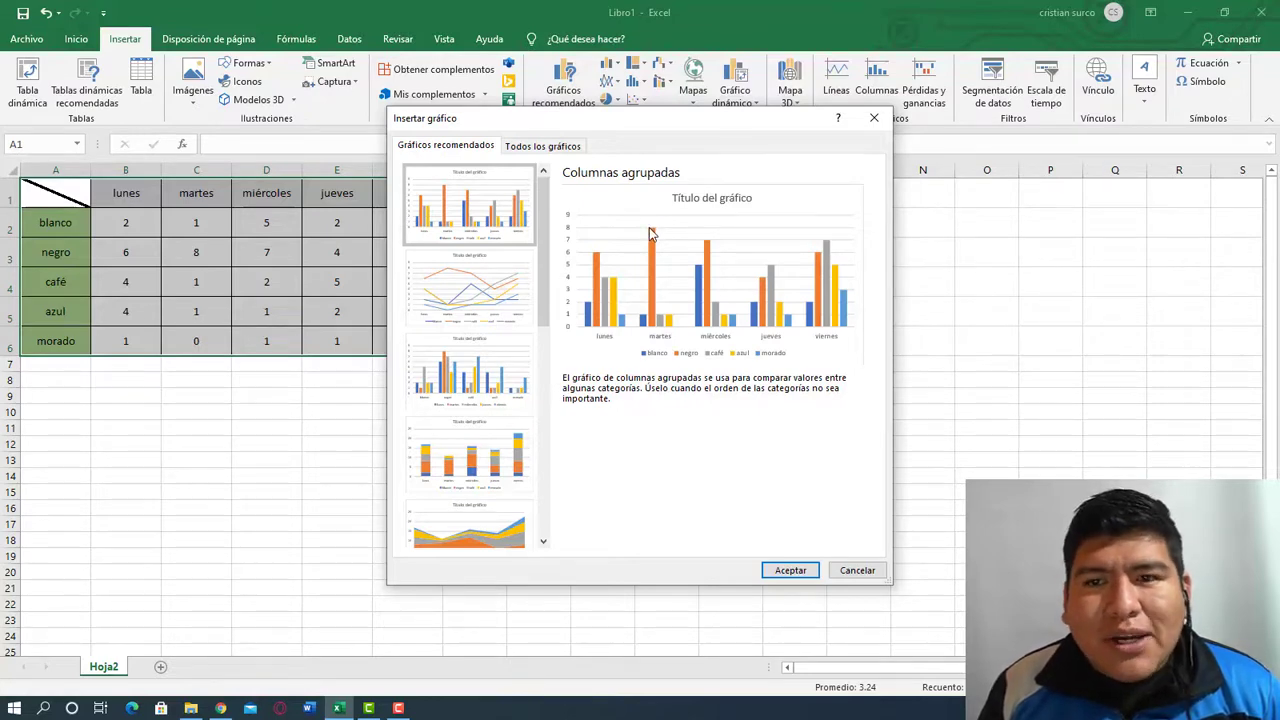
left_click(502, 295)
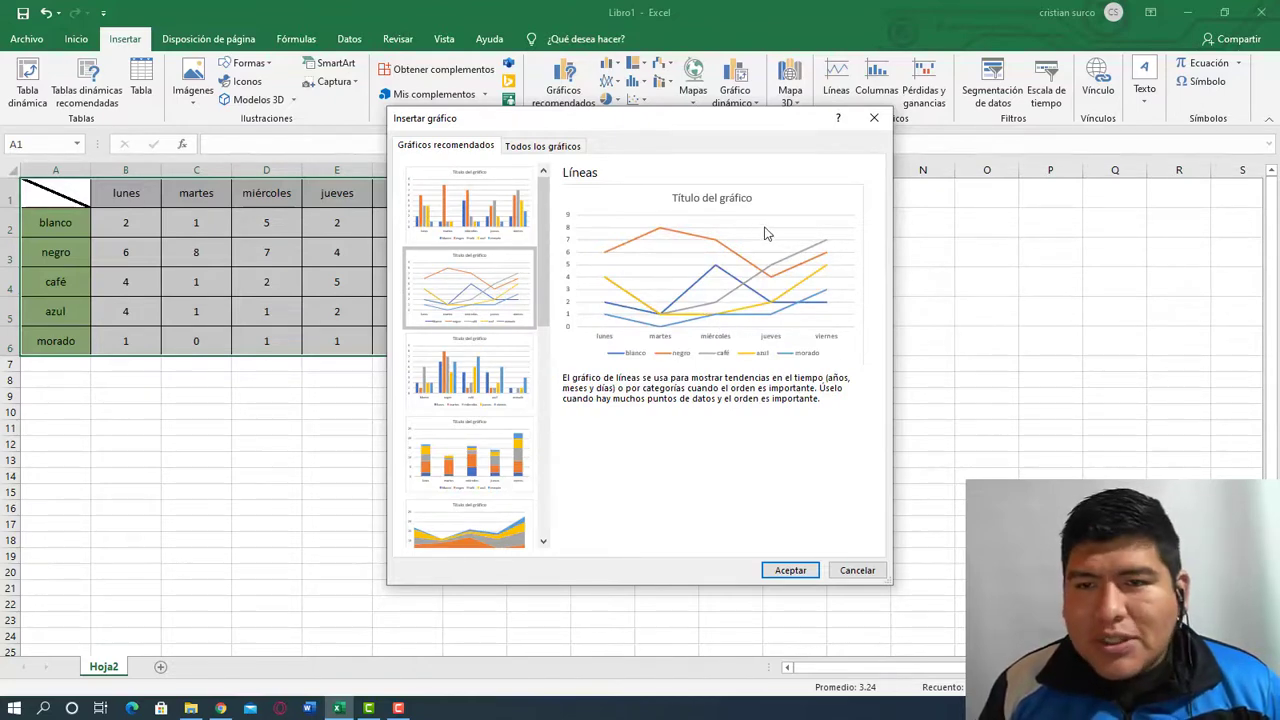
- Look through the full list of chart types, such as line, radar, funnel and surface, and leave without inserting a chart
left_click(543, 148)
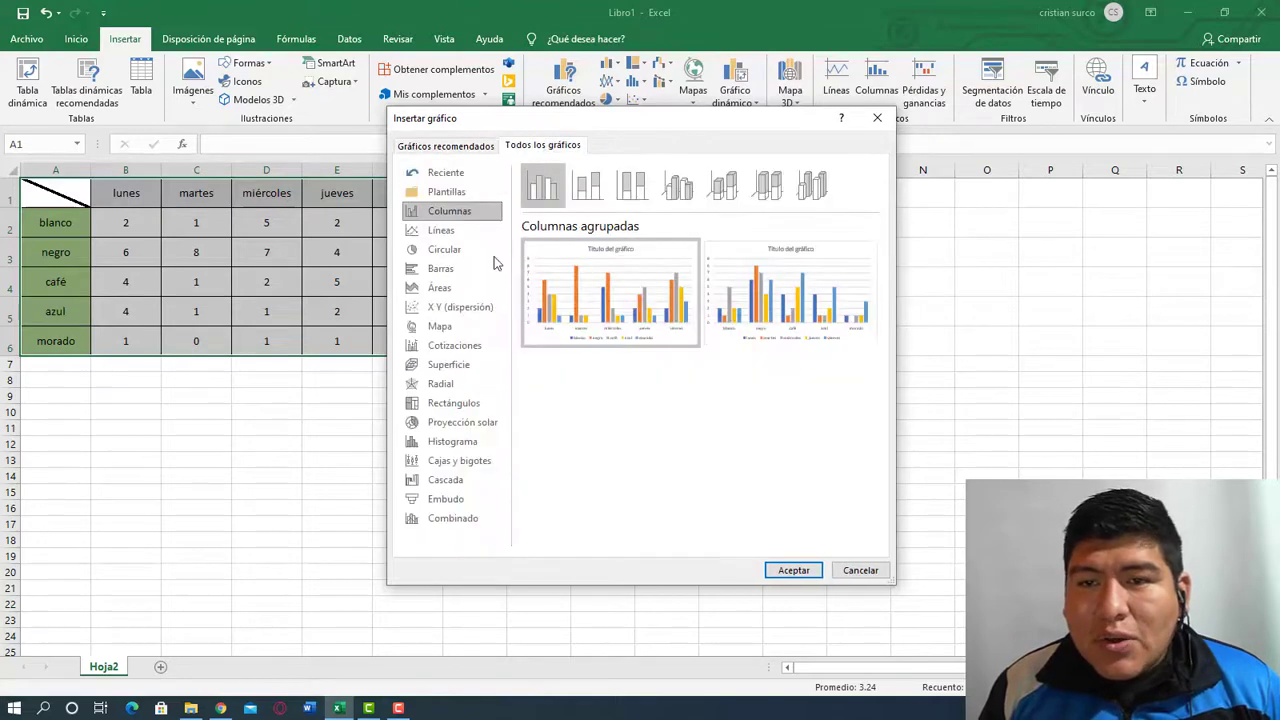
left_click(448, 231)
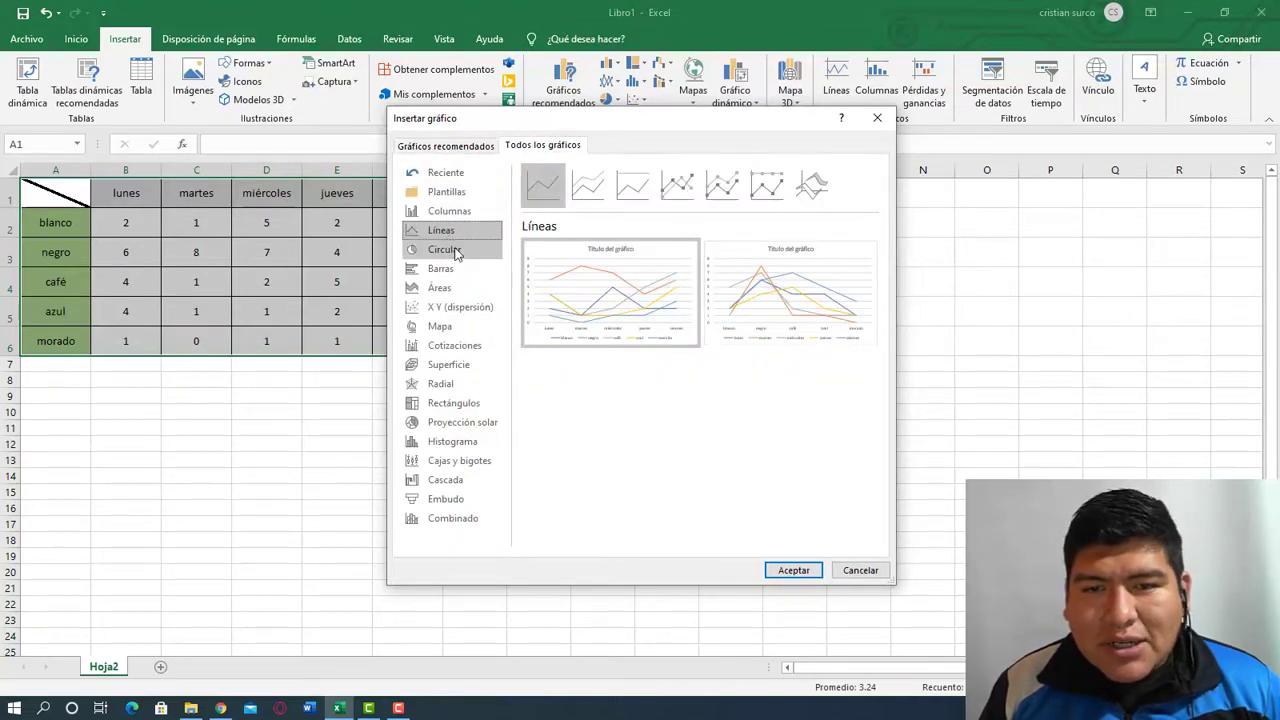
mouse_move(465, 385)
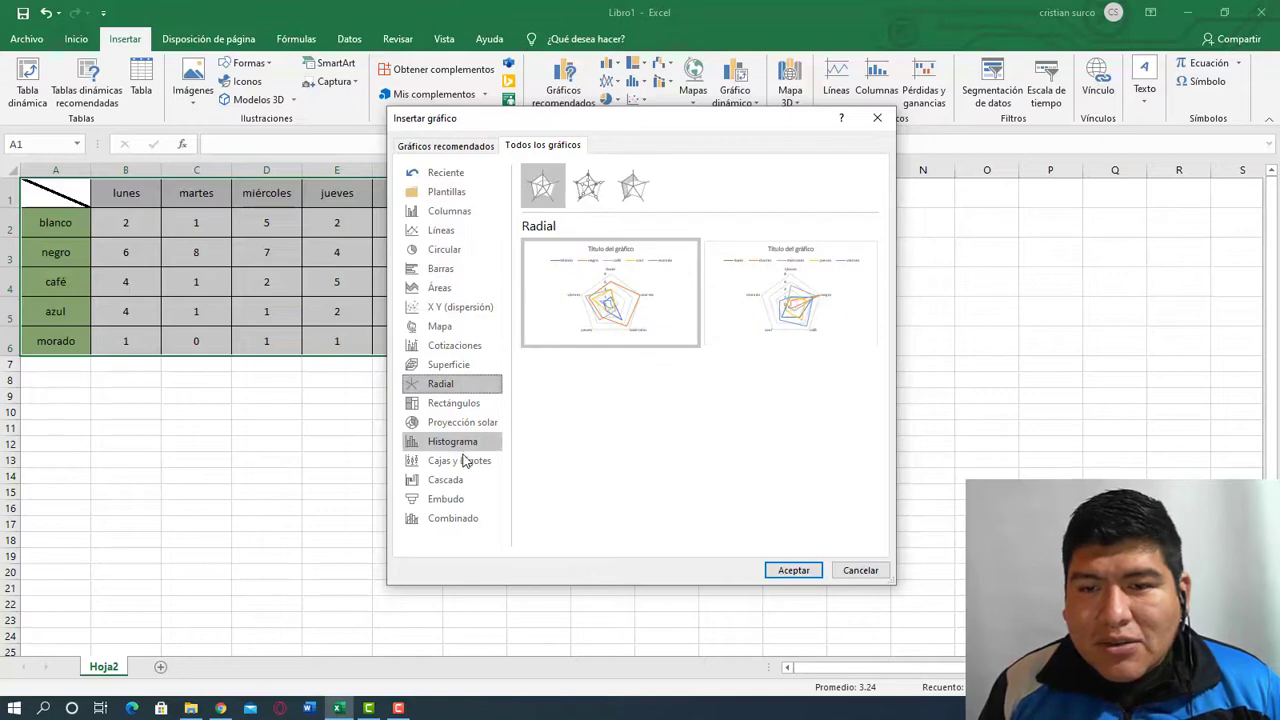
left_click(455, 499)
left_click(465, 461)
left_click(463, 368)
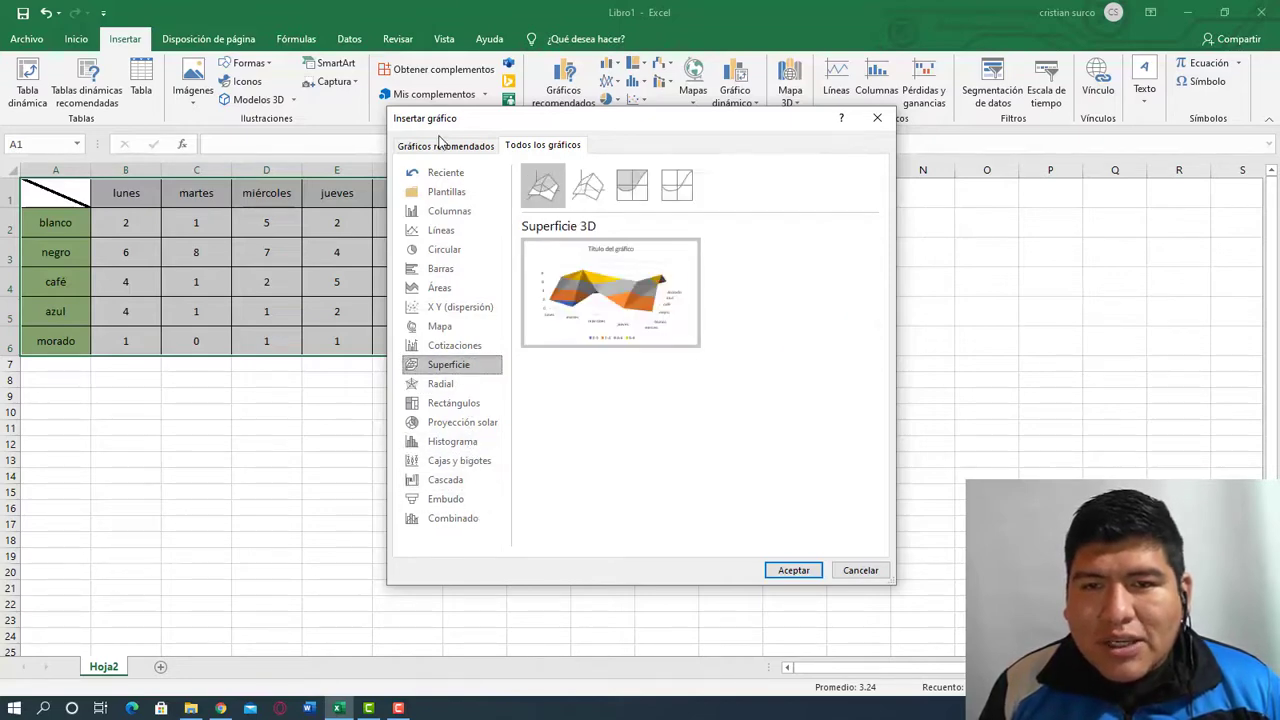
left_click(443, 148)
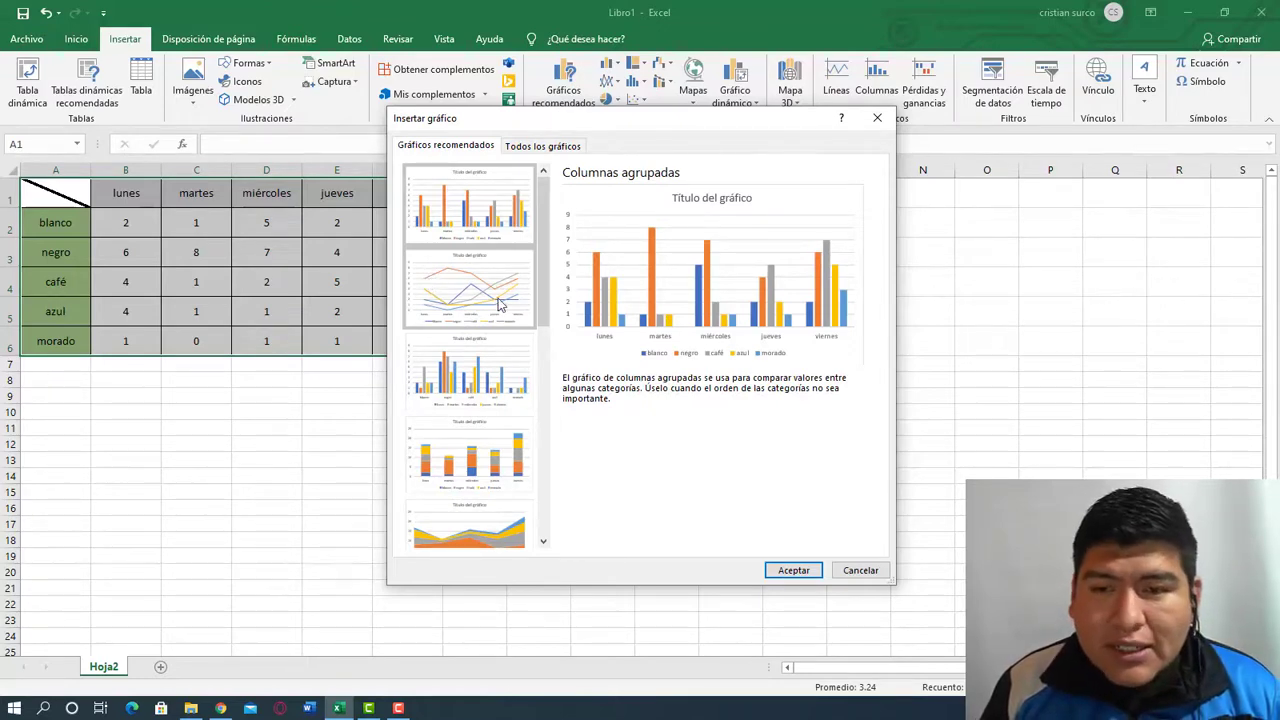
left_click(847, 572)
- Try to insert a chart with only the empty cell F12 selected, and dismiss the alert
left_click(418, 446)
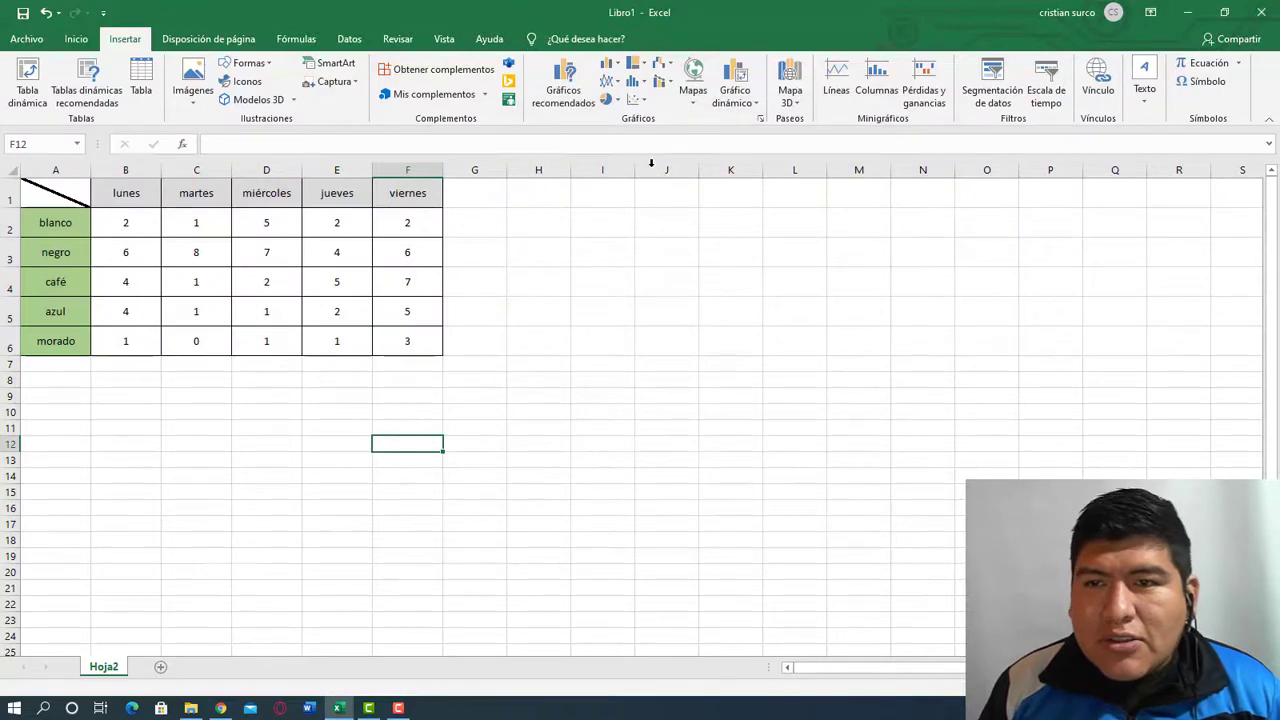
left_click(760, 119)
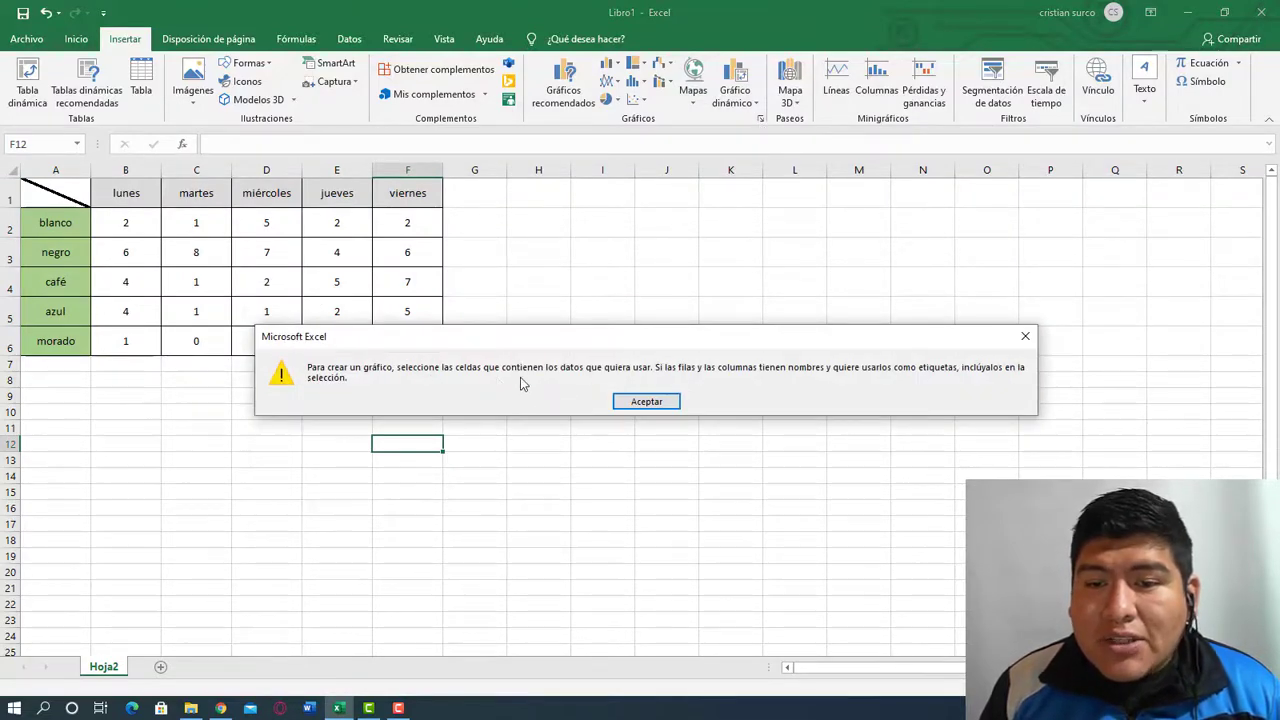
left_click(655, 404)
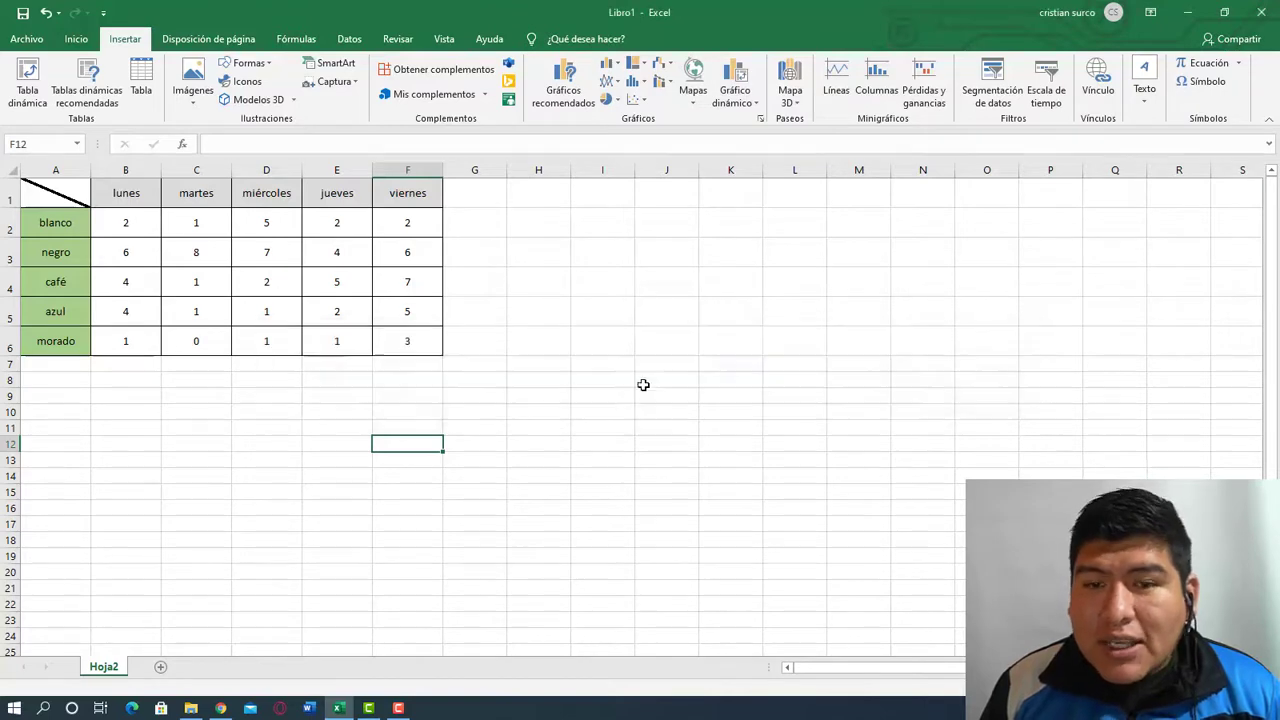
- Insert a clustered column chart from the whole table A1:F6, headings included
left_click(474, 366)
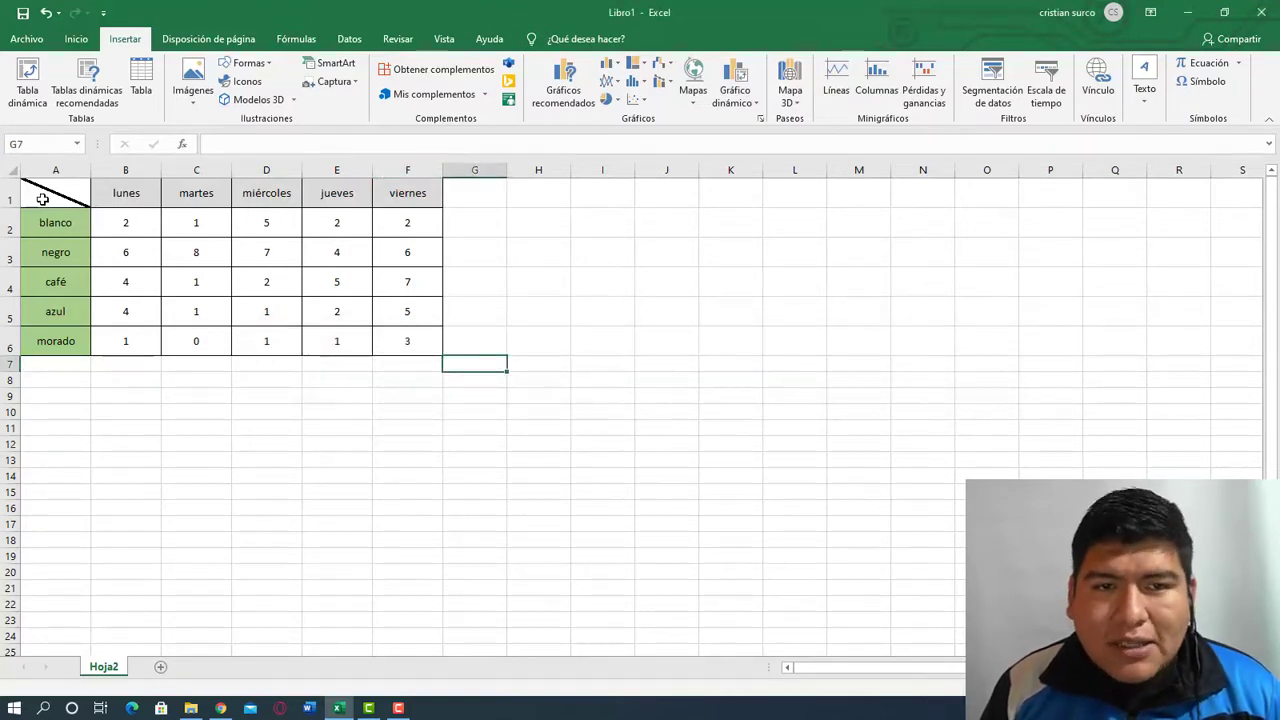
left_click_drag(44, 199, 423, 340)
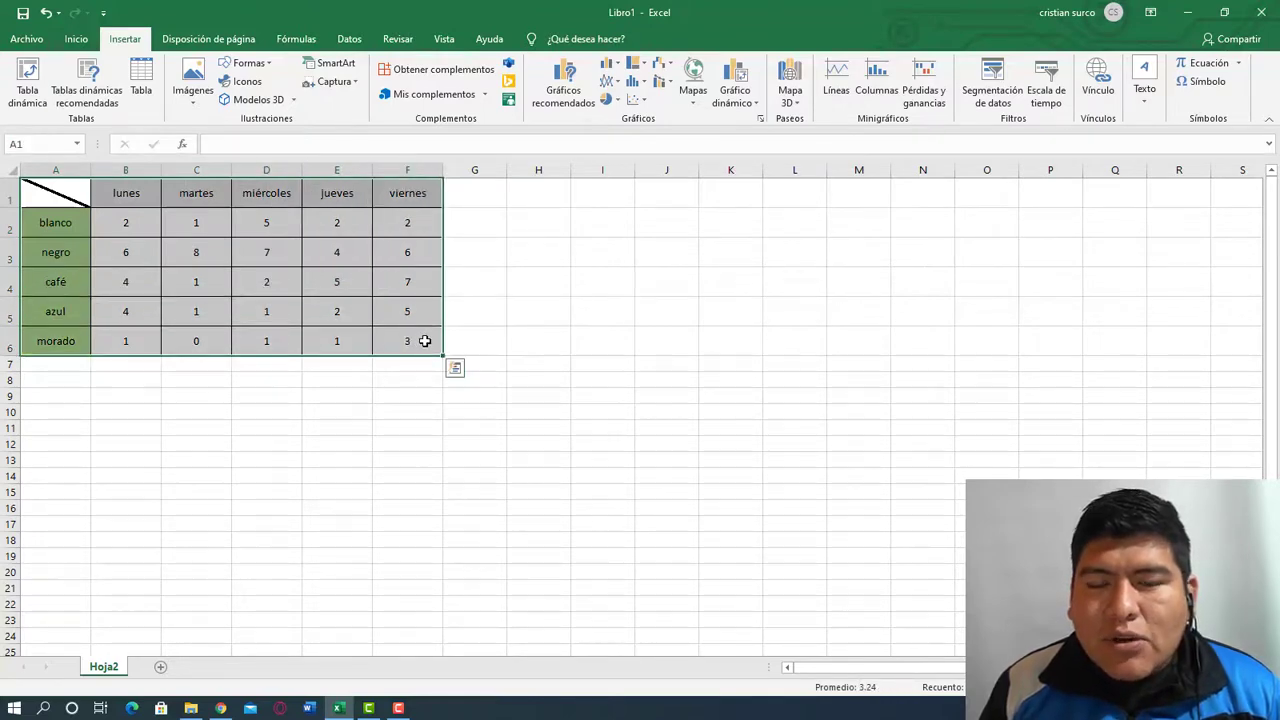
left_click(760, 120)
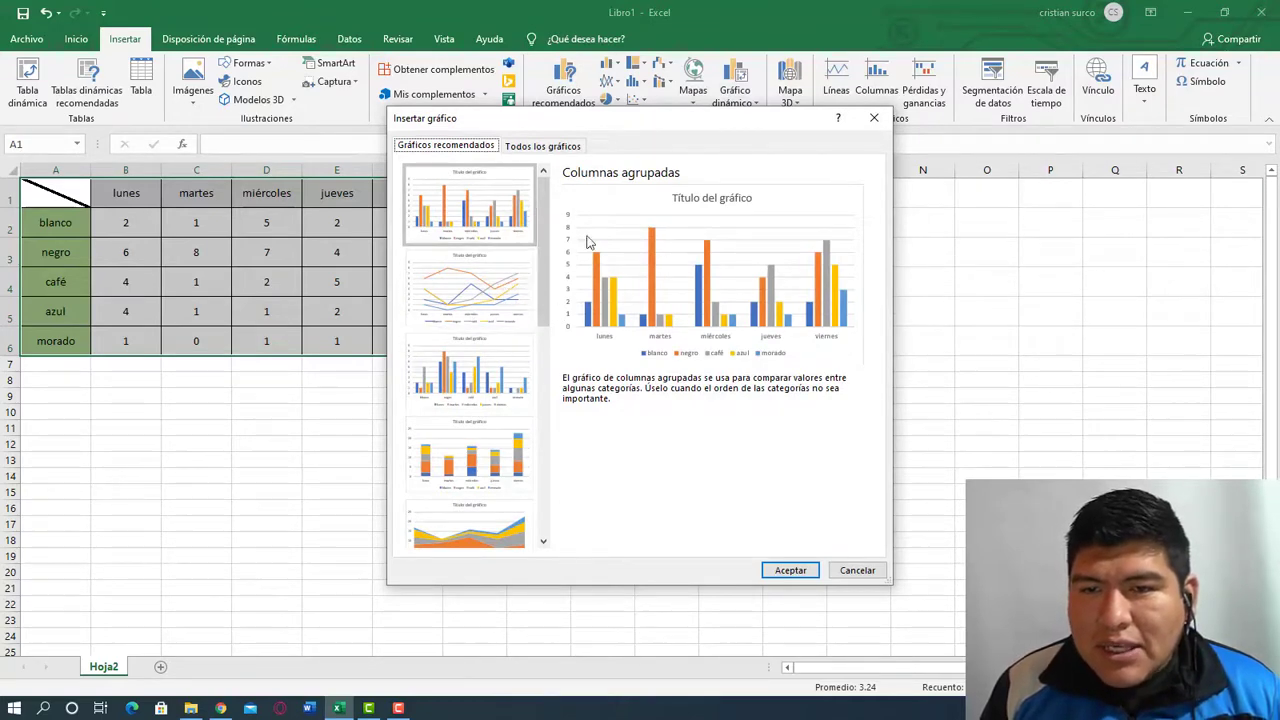
left_click(790, 571)
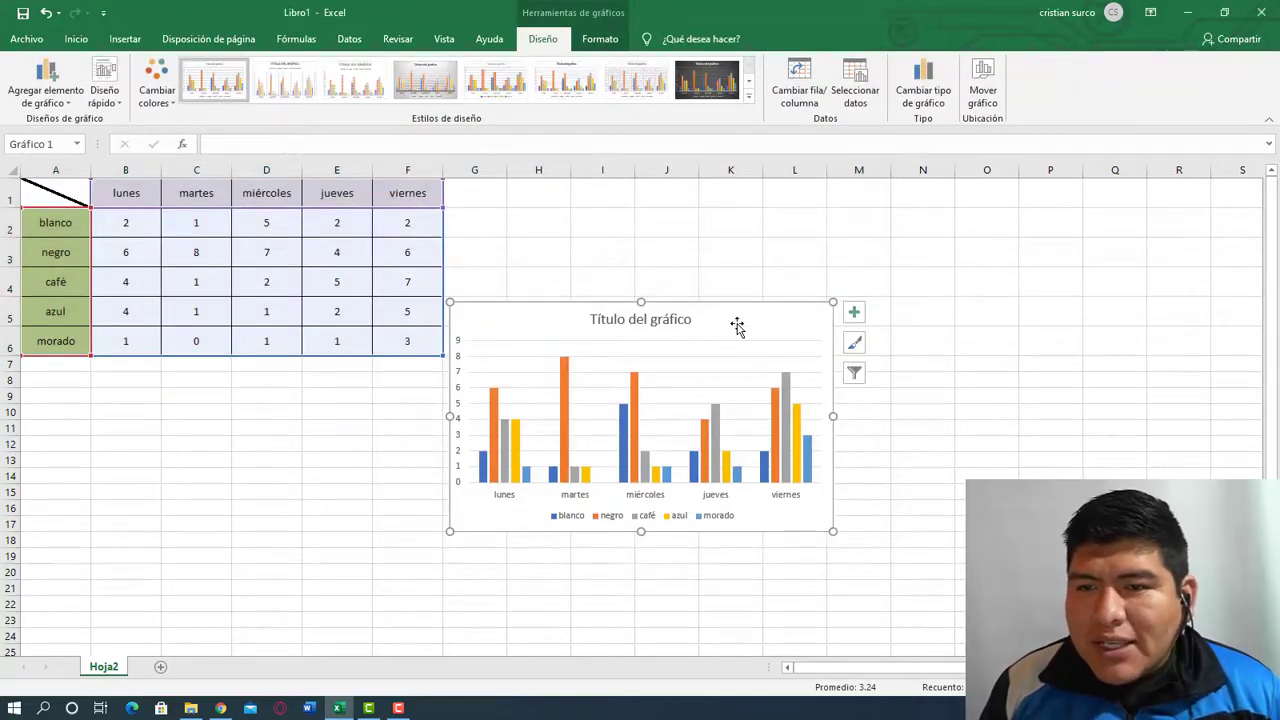
- Move the chart directly below the table and apply the dark gradient chart style with solid coloured columns
left_click_drag(730, 336, 329, 394)
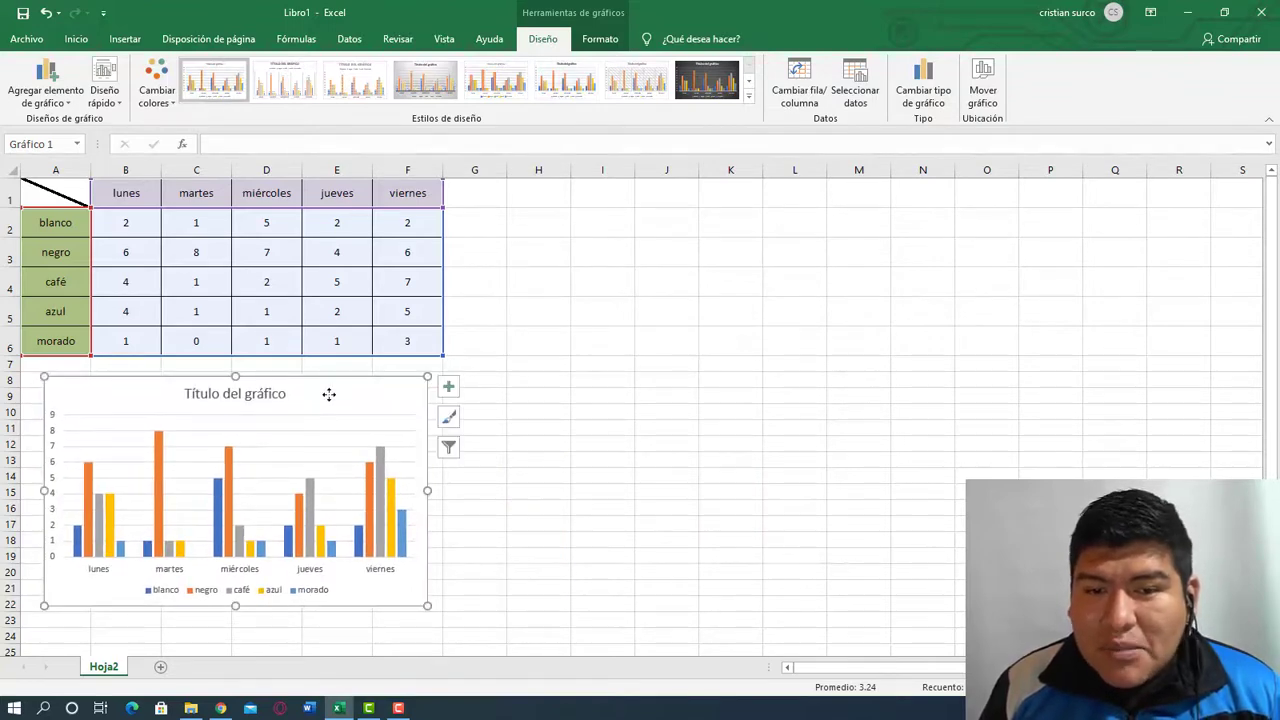
left_click(748, 97)
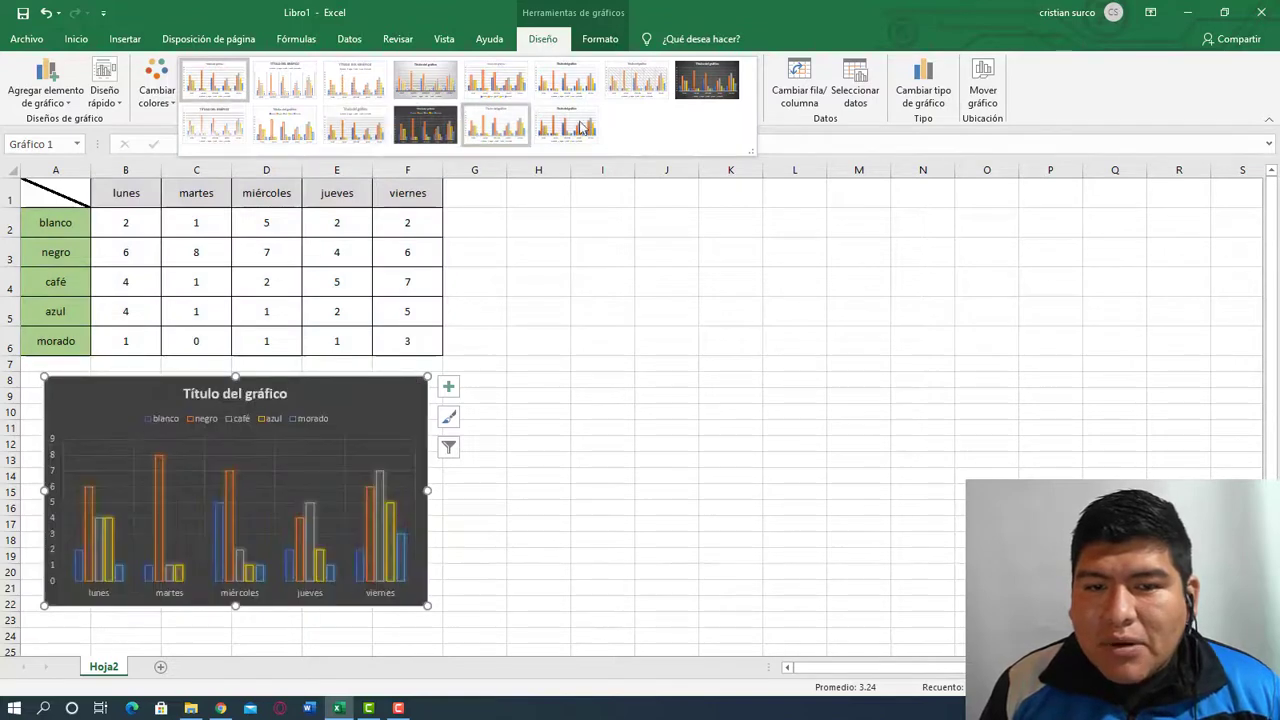
left_click(700, 102)
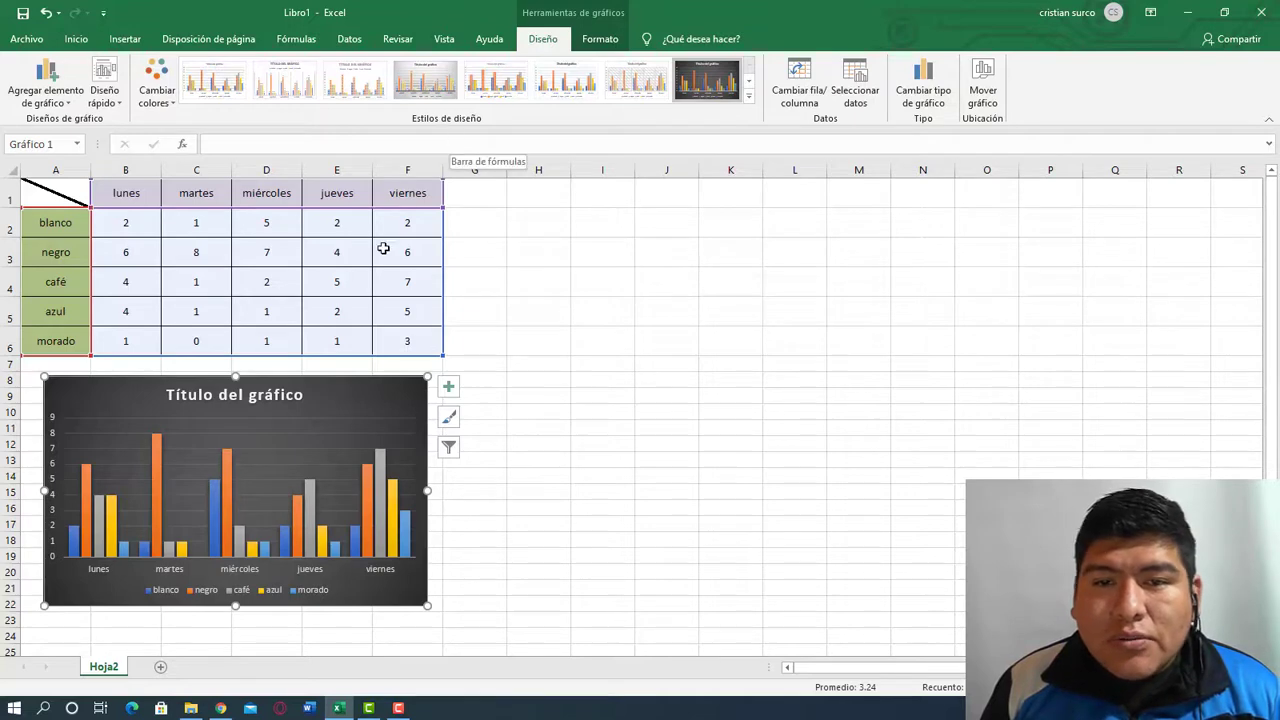
- Insert a 2D pie chart from the whole table A1:F6 and move it directly beside the table
left_click(490, 278)
left_click_drag(430, 341, 28, 188)
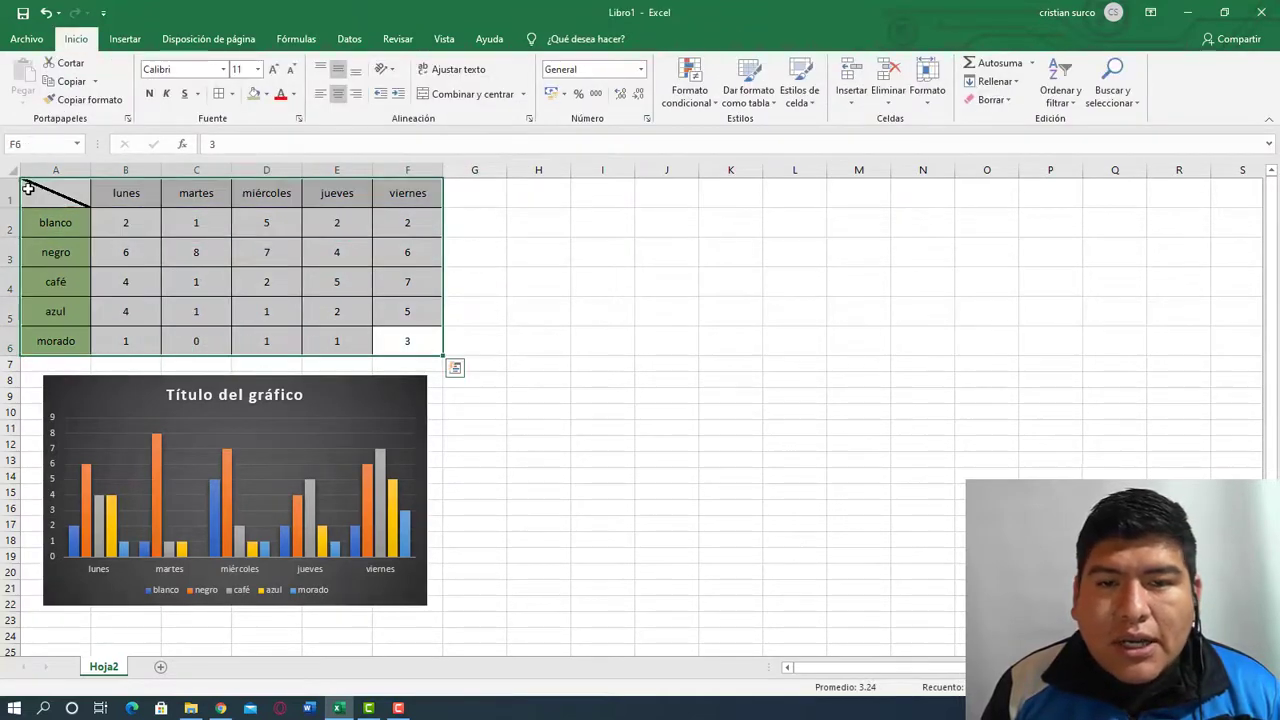
left_click(125, 39)
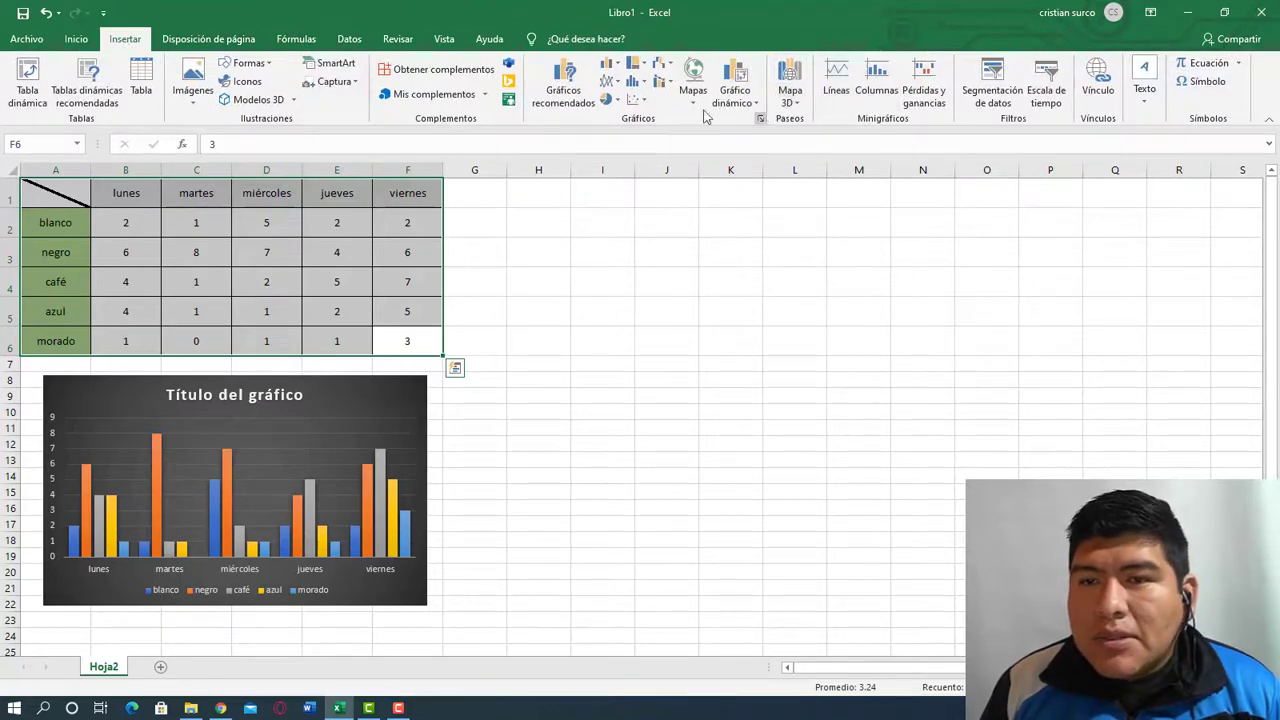
left_click(610, 101)
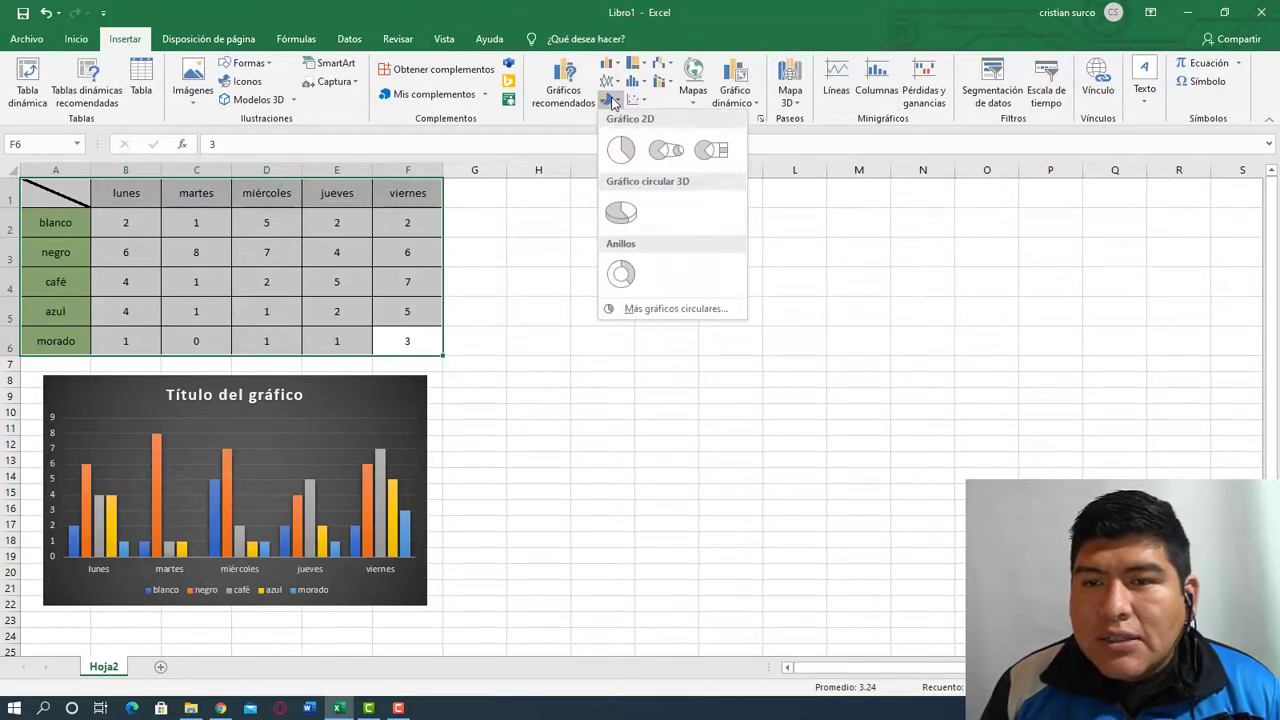
left_click(620, 150)
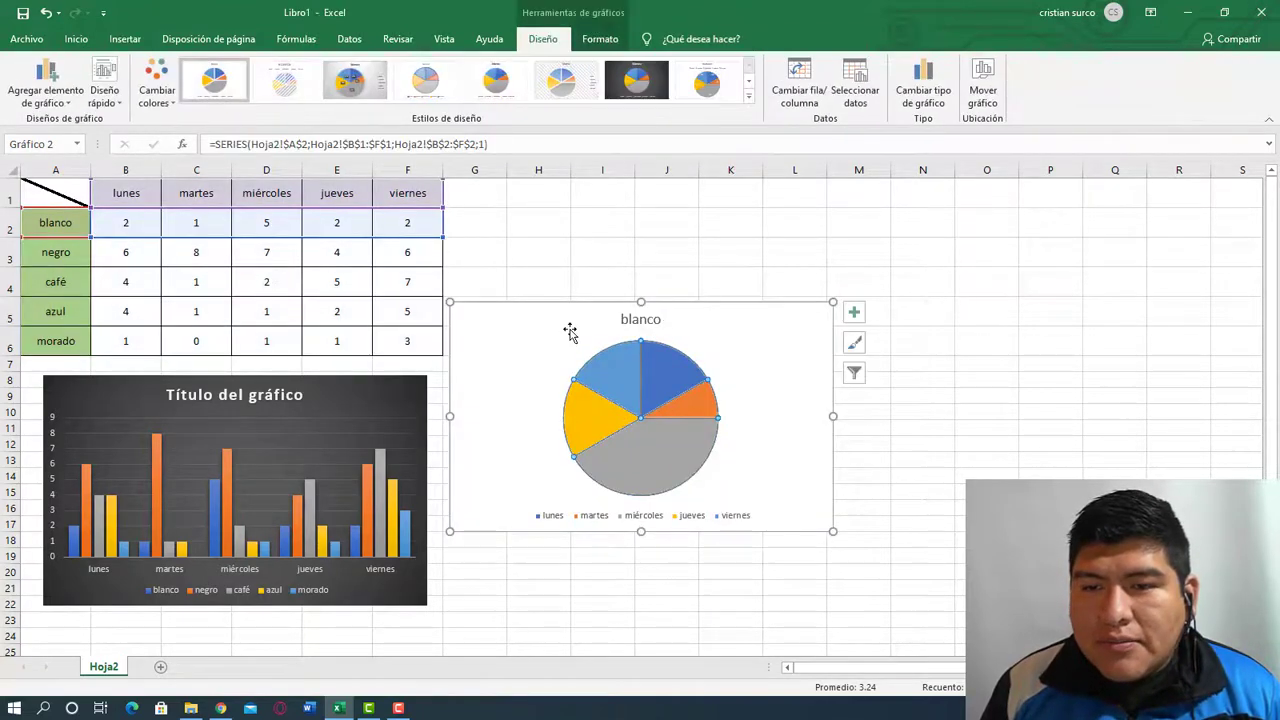
left_click_drag(569, 332, 565, 222)
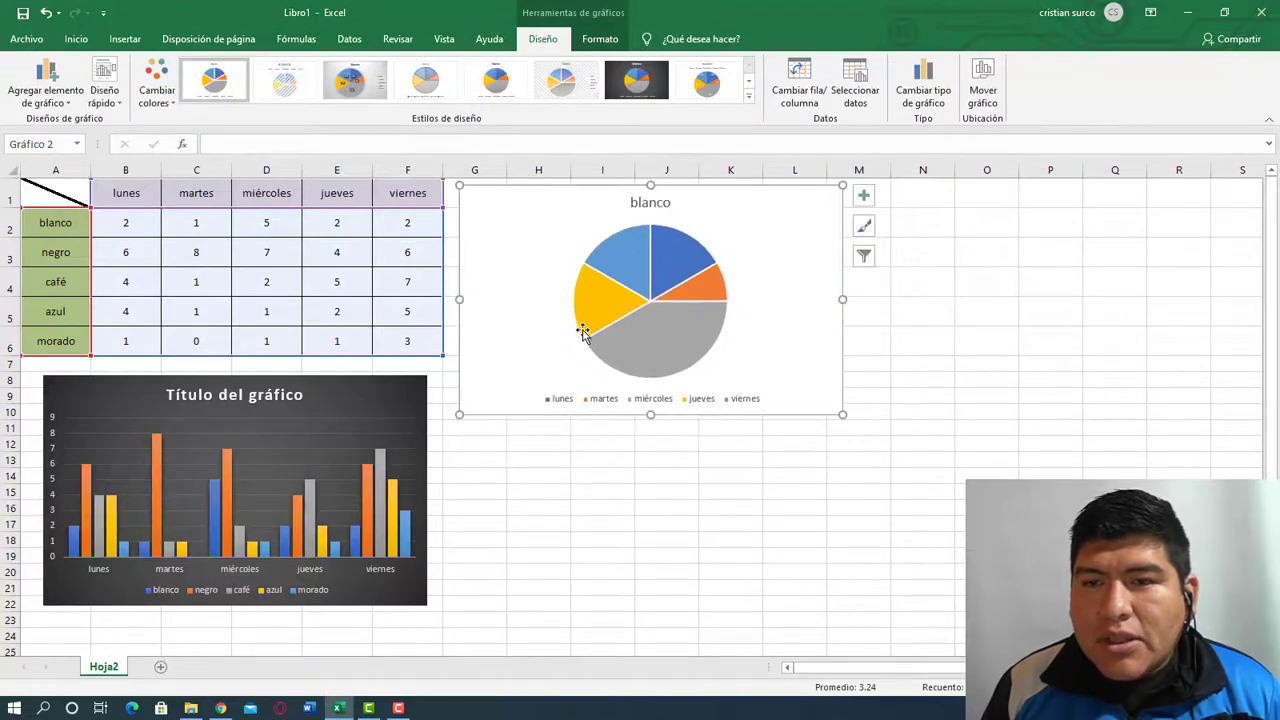
- Try the dark style on the pie chart, but settle on the light grey gradient style with percentage labels
left_click(636, 80)
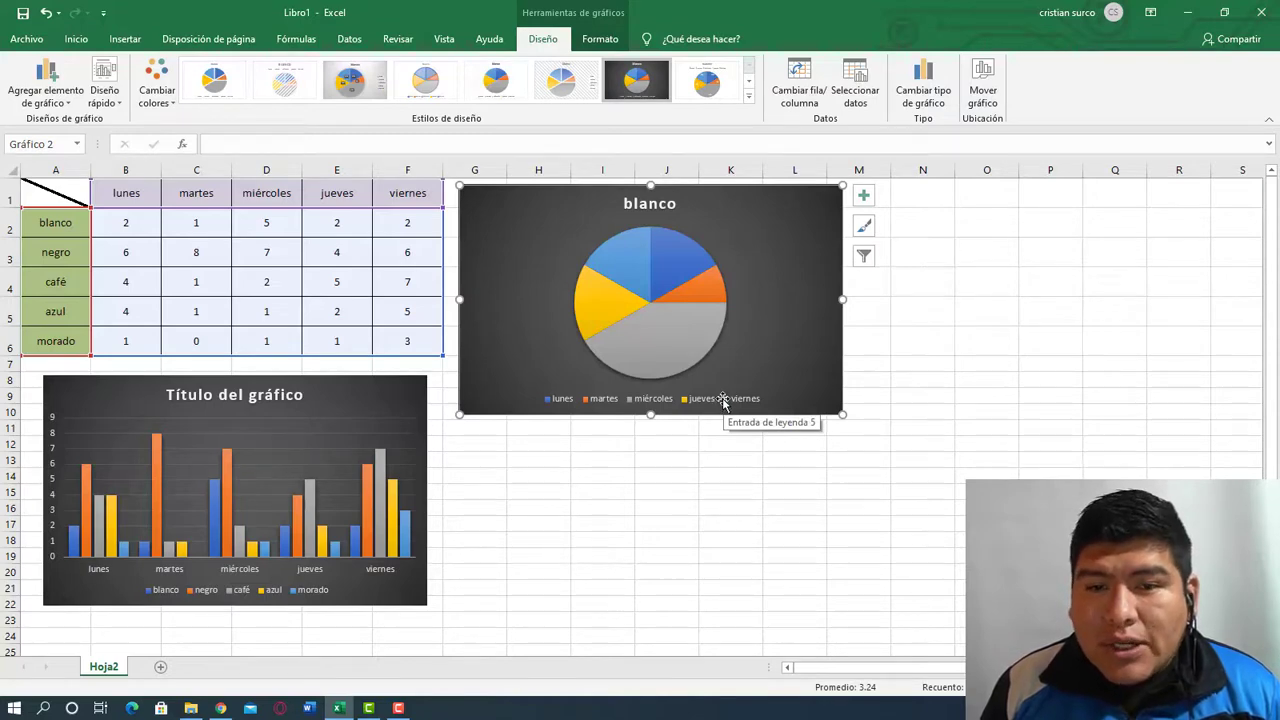
left_click(360, 85)
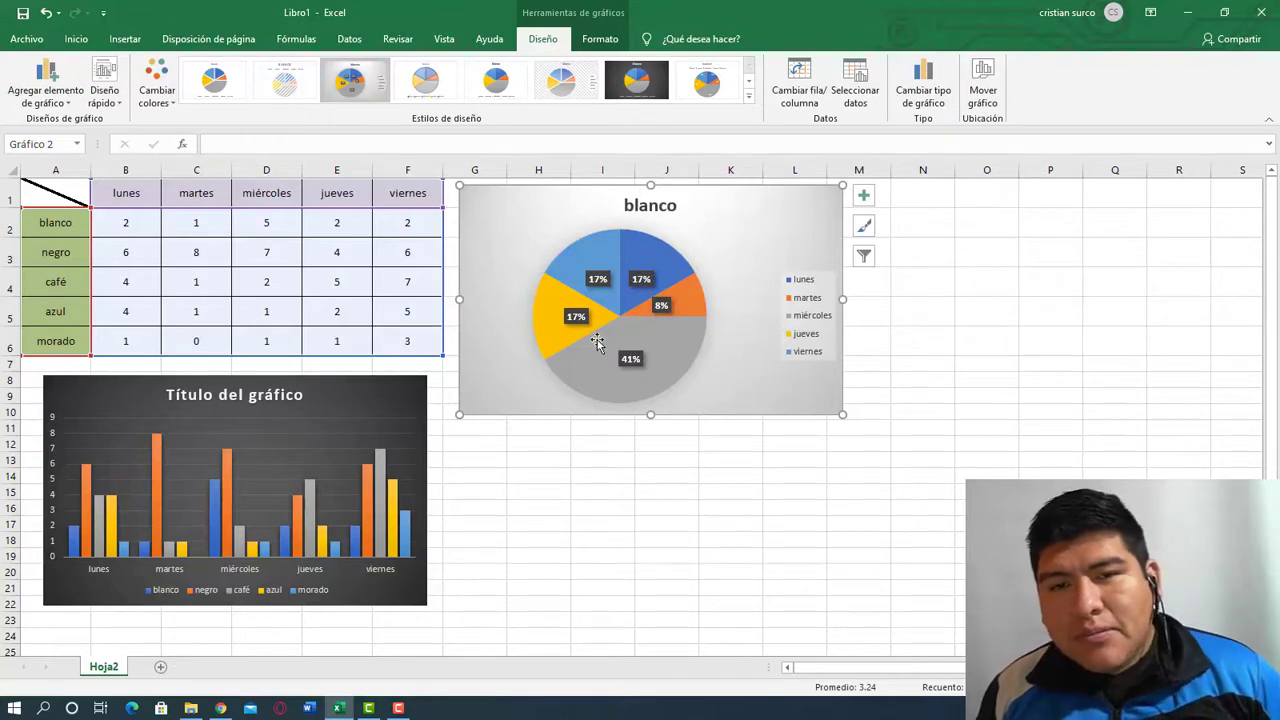
mouse_move(770, 380)
left_mouse_down()
mouse_move(797, 388)
mouse_move(777, 375)
left_mouse_up()
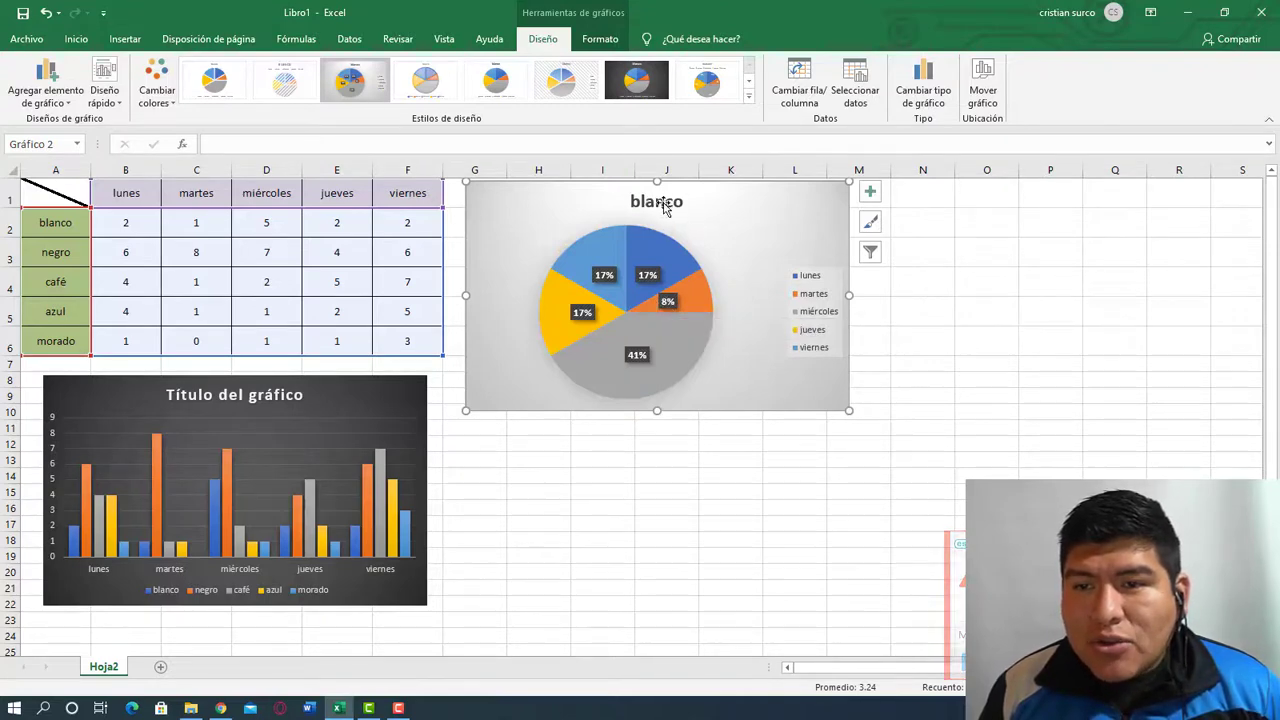
- Review the pie chart's elements and filter the chart to plot the negro series
left_click(872, 193)
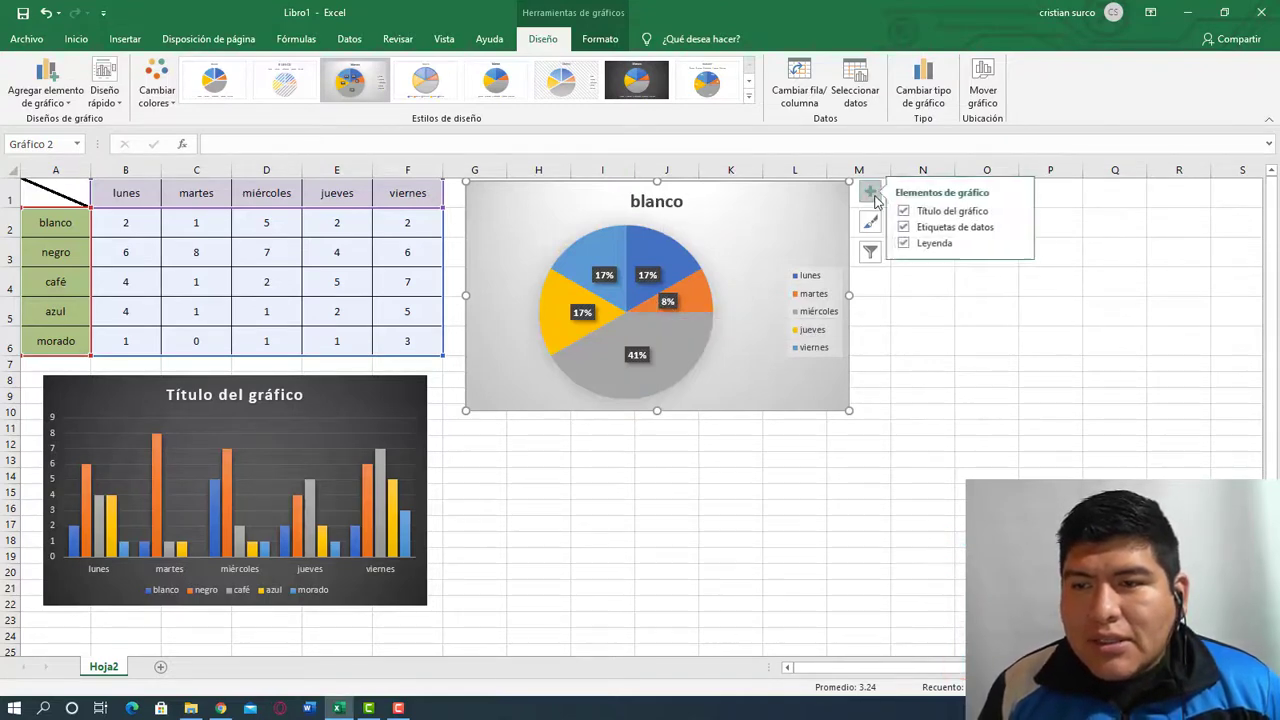
left_click(871, 193)
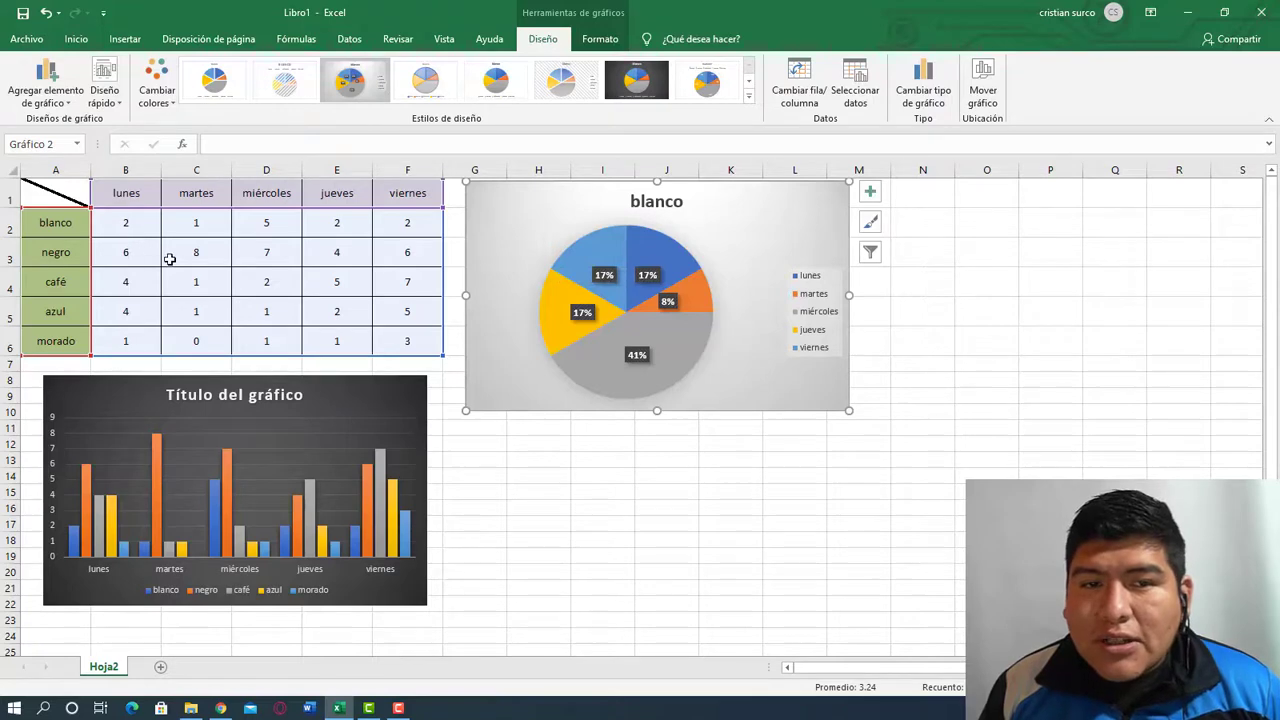
left_click(871, 252)
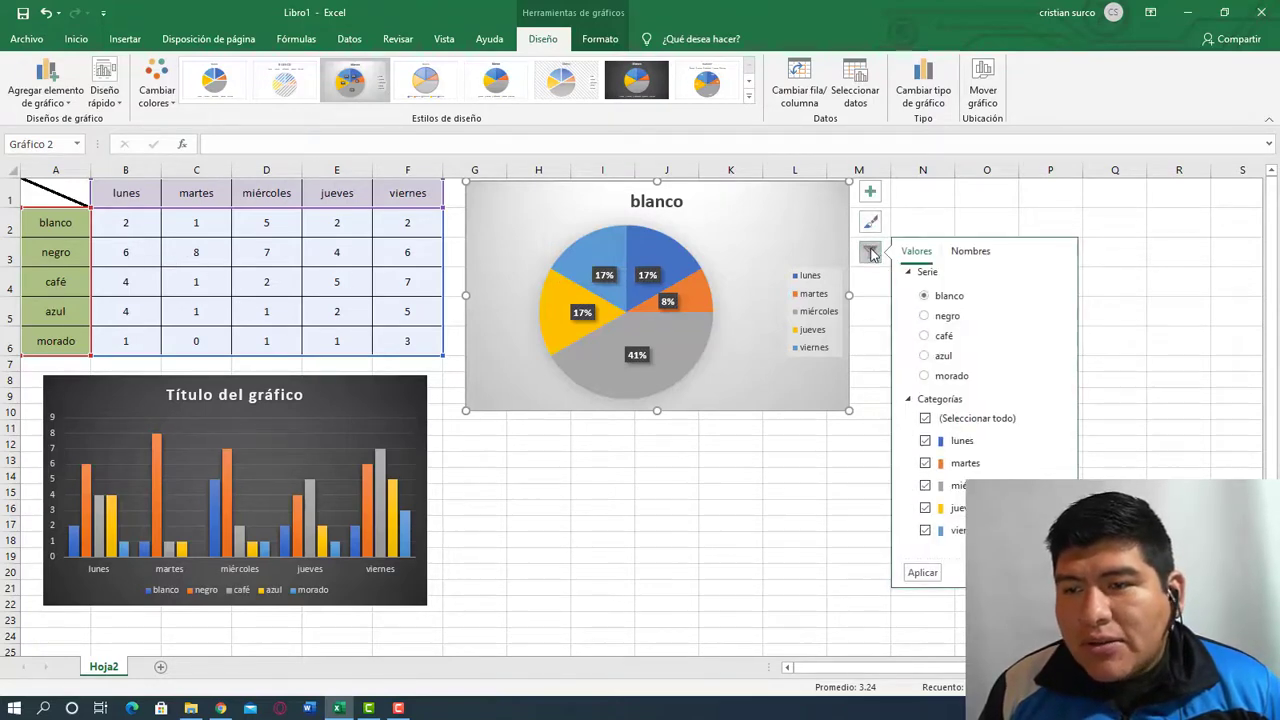
left_click(927, 318)
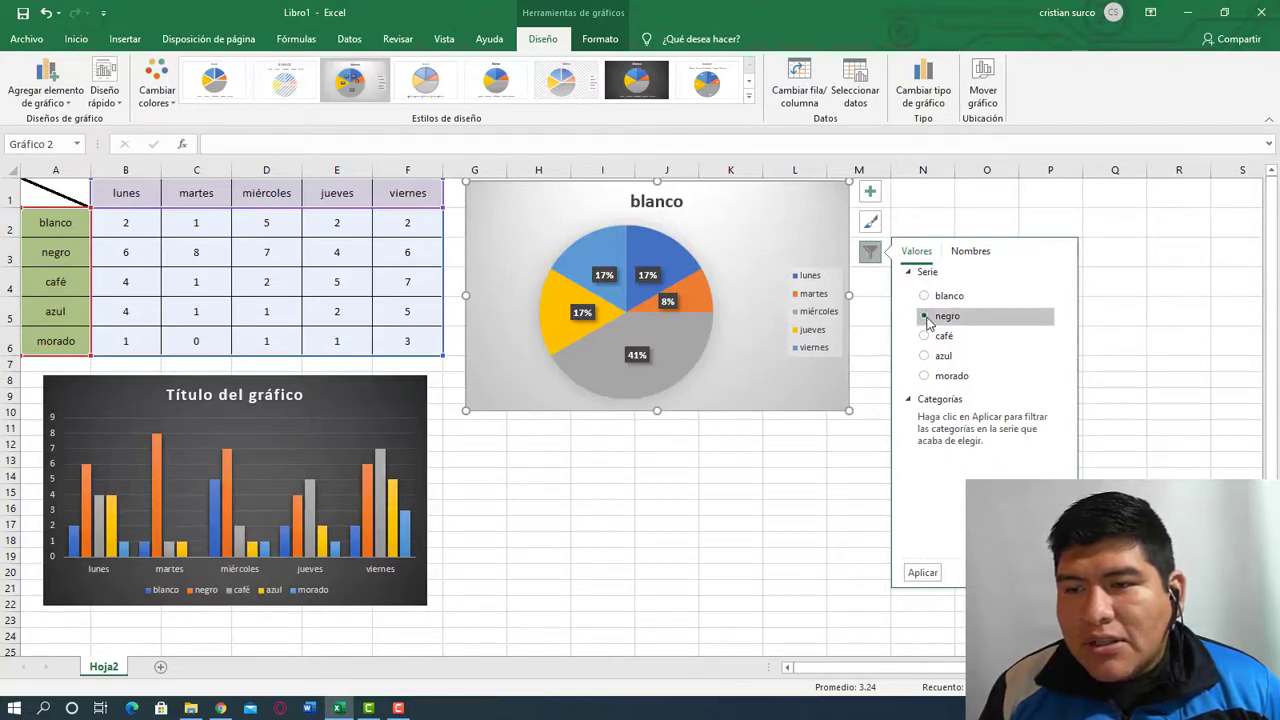
left_click(922, 572)
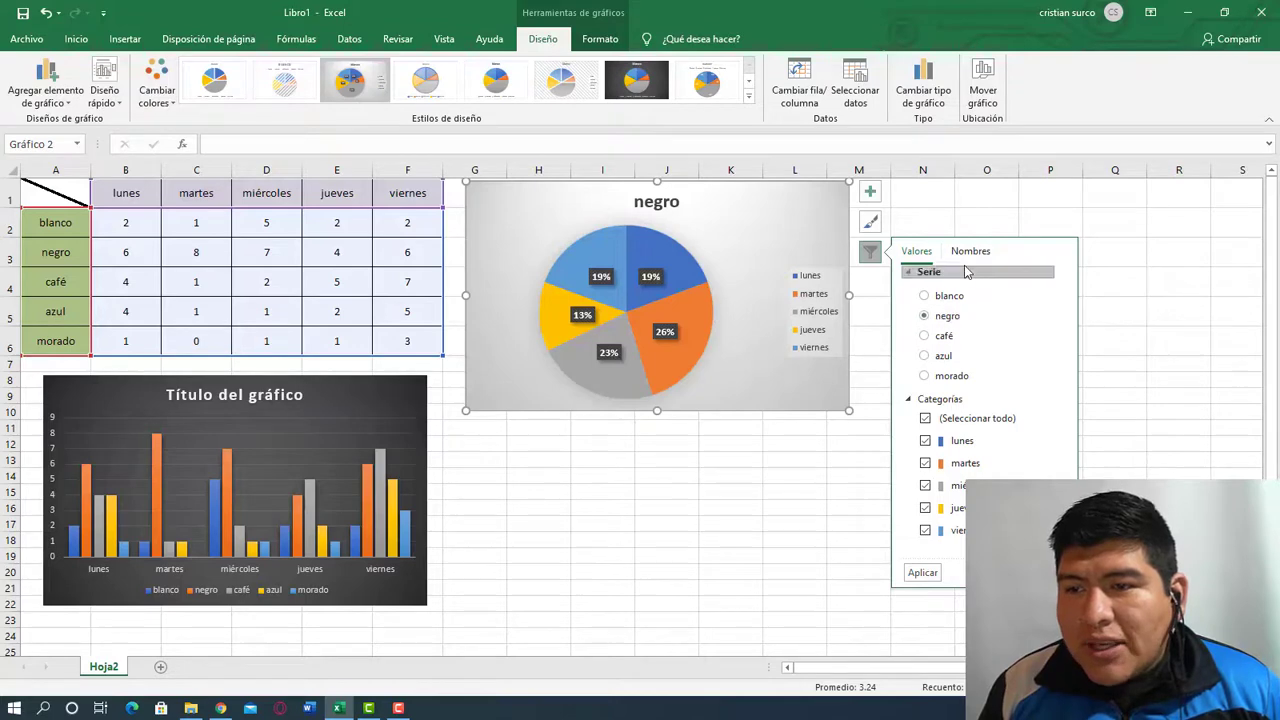
- Insert a second 2D pie chart from the table A1:F6 and place it beside the negro pie chart
left_click(711, 491)
left_click_drag(435, 343, 60, 190)
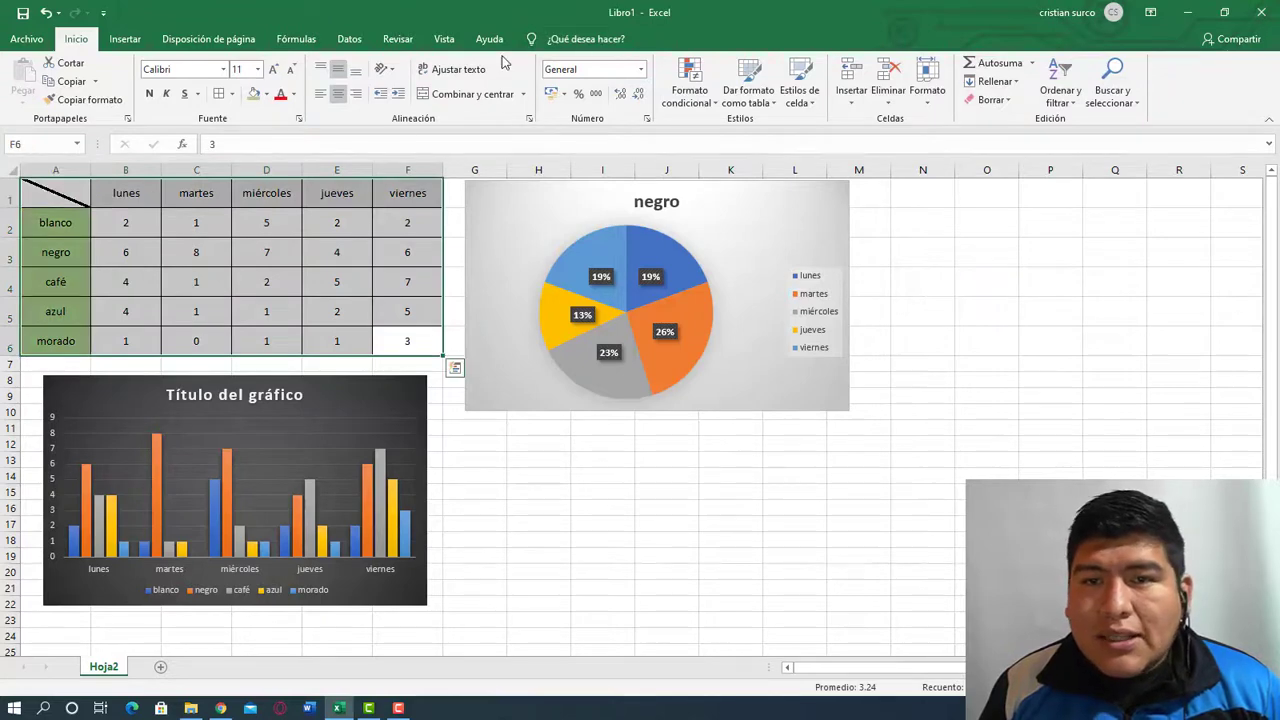
left_click(293, 40)
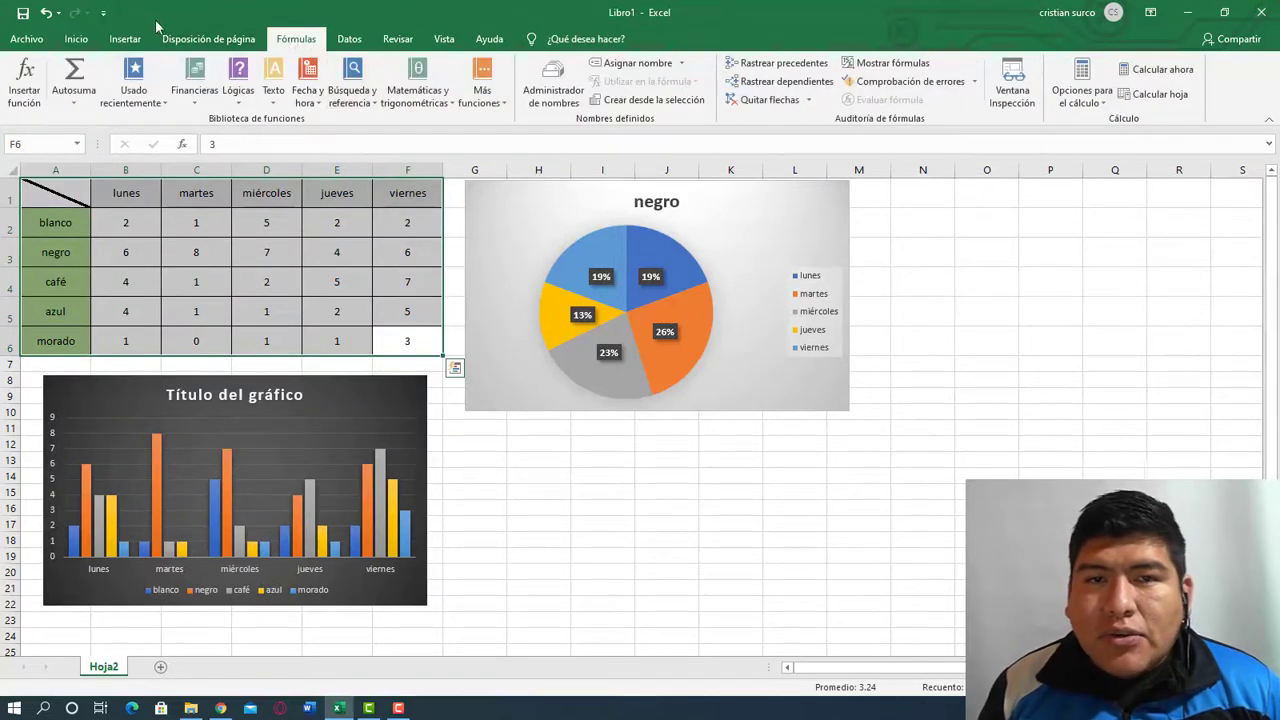
left_click(128, 40)
left_click(612, 101)
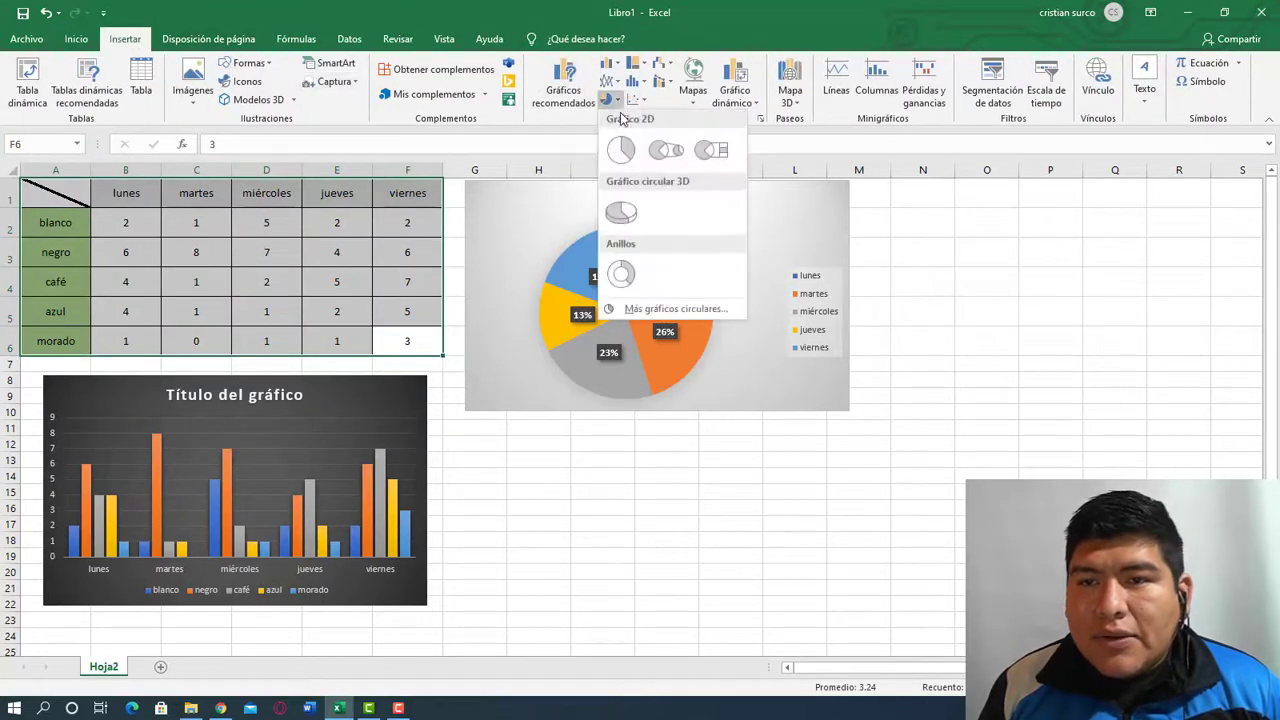
left_click(623, 140)
left_click_drag(561, 371, 946, 253)
- Apply the light grey gradient style with percentage labels to the blanco pie chart
left_click(543, 38)
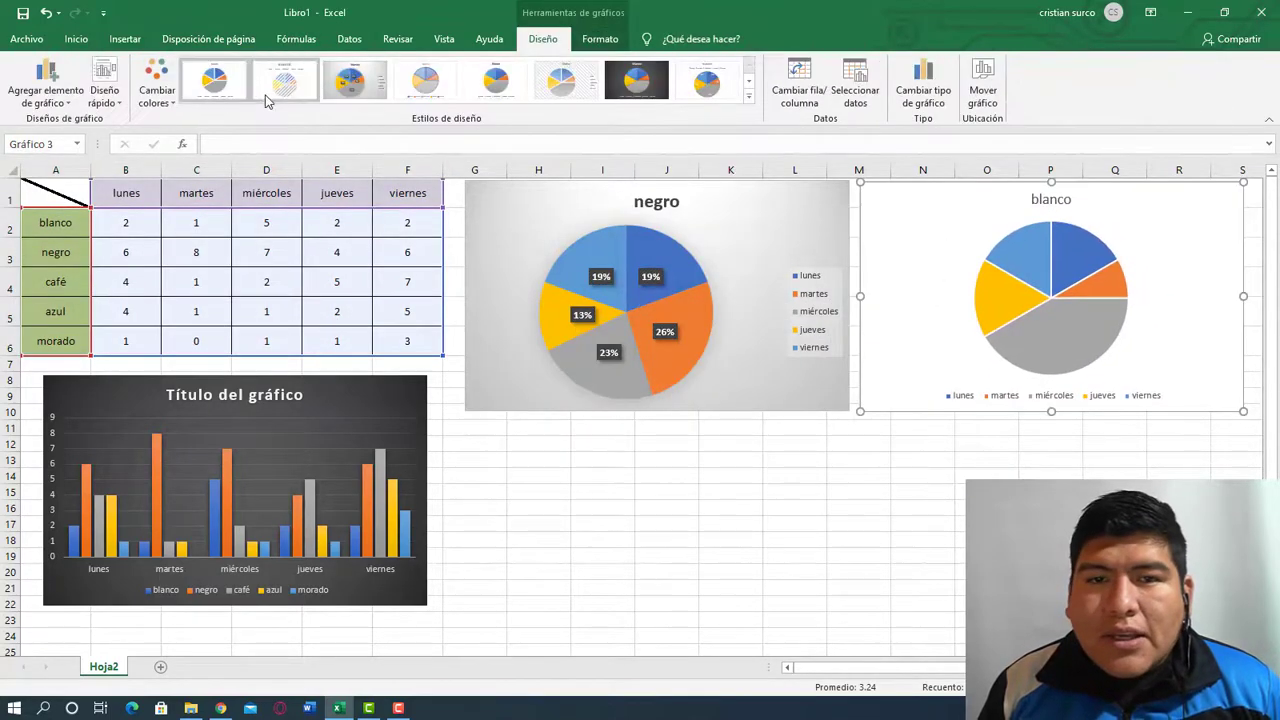
left_click(354, 80)
left_click(793, 500)
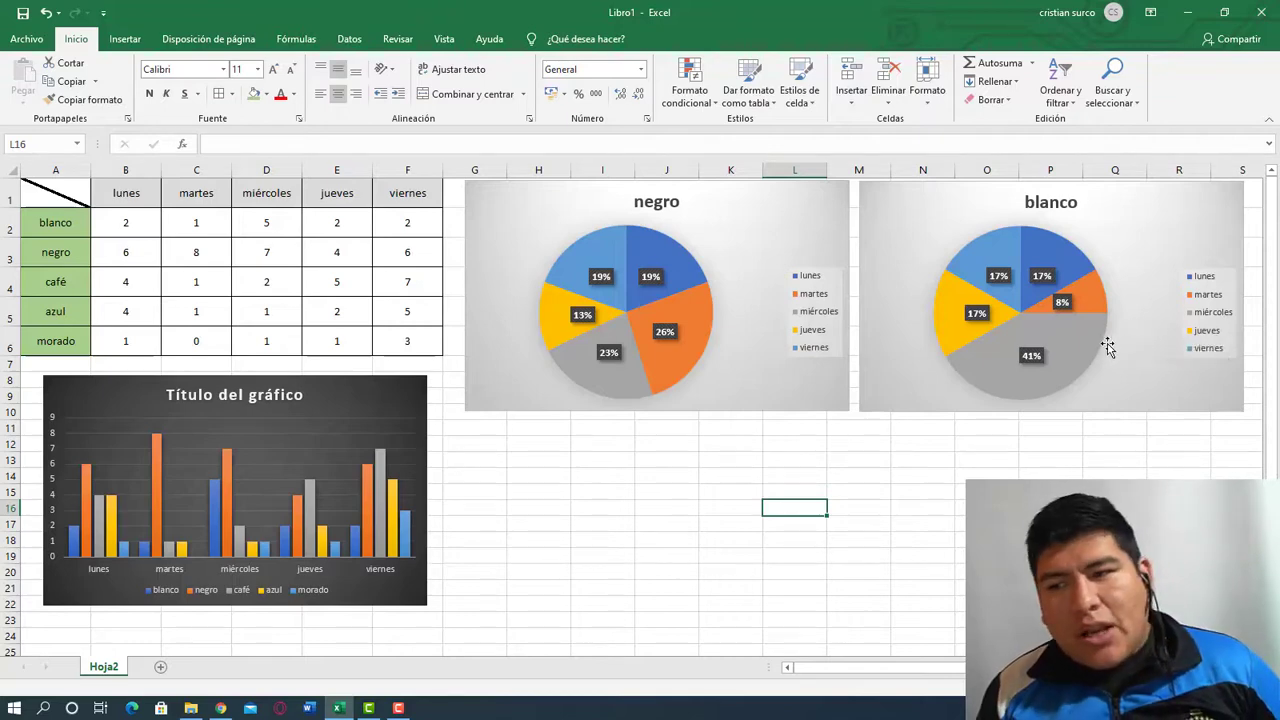
mouse_move(1097, 322)
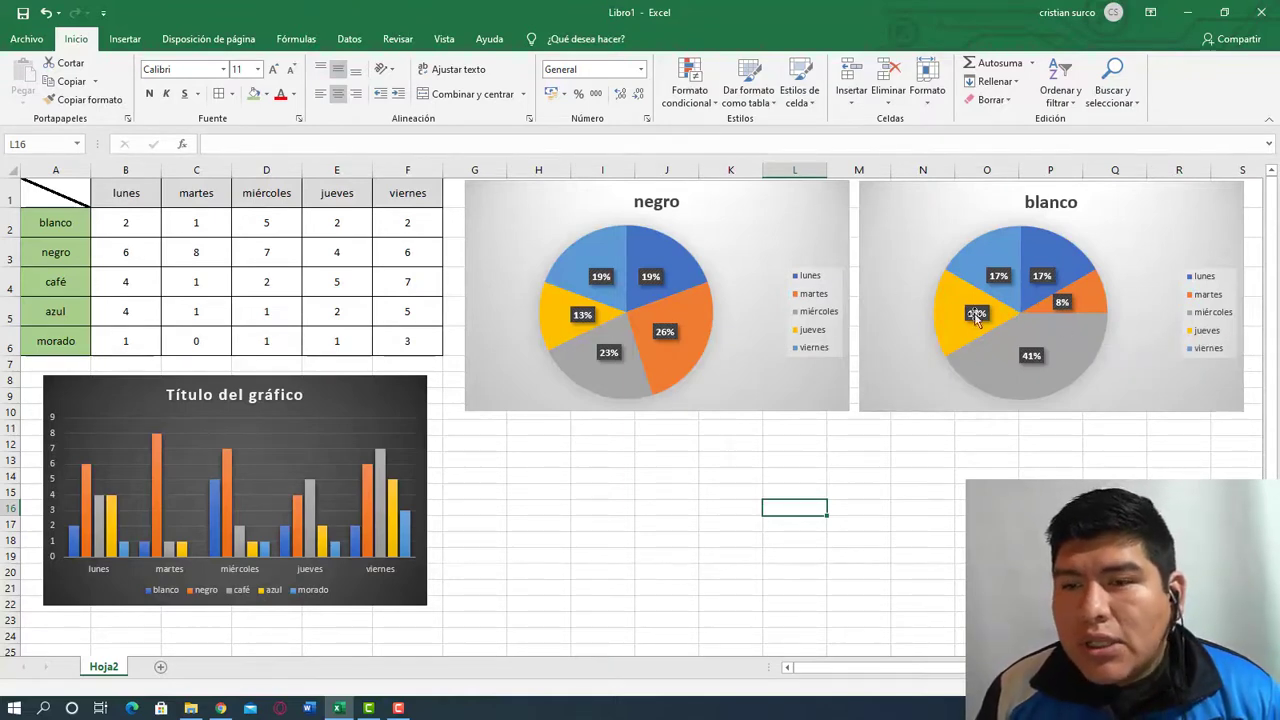
mouse_move(644, 338)
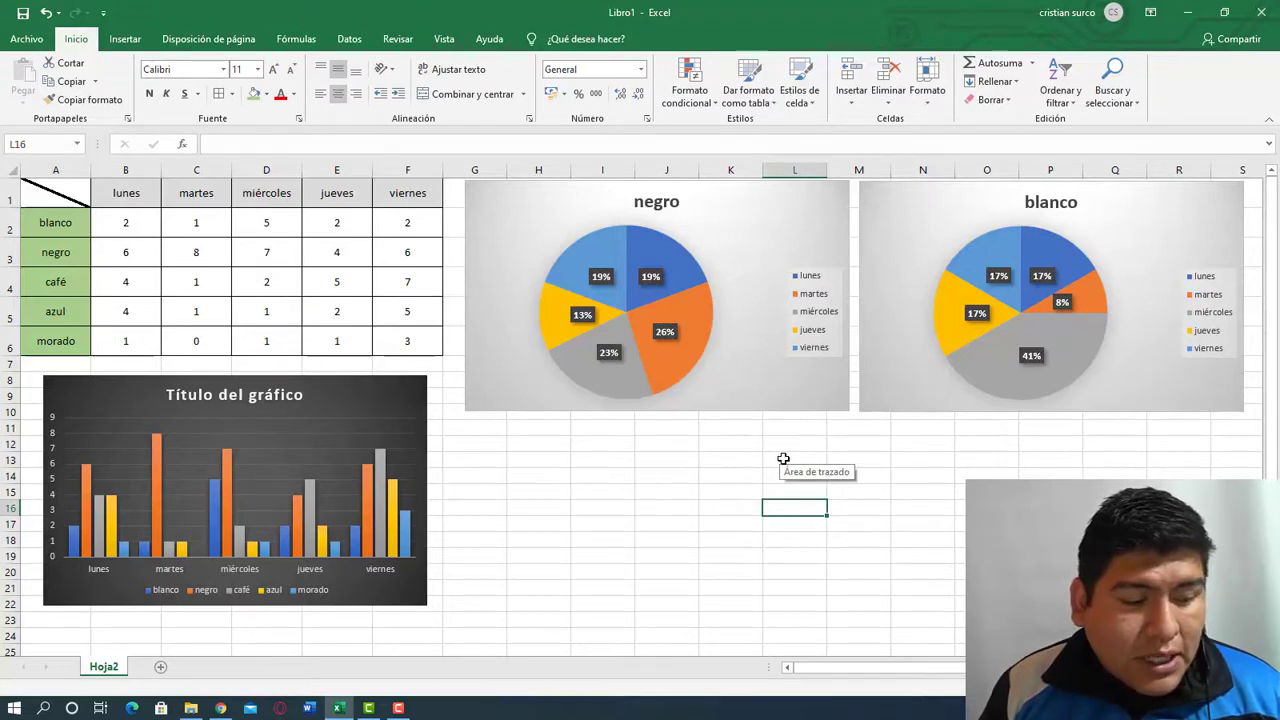
- Convert the negro pie chart to a 3D pie chart
left_click(752, 298)
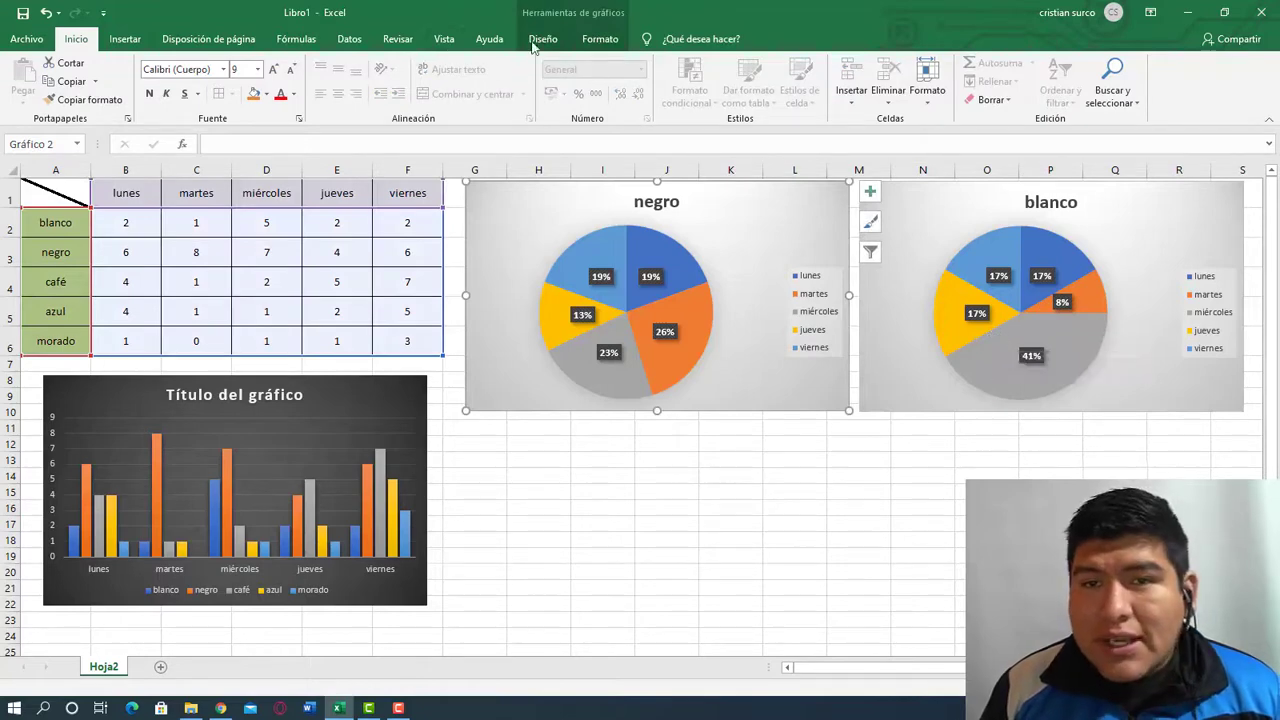
left_click(125, 39)
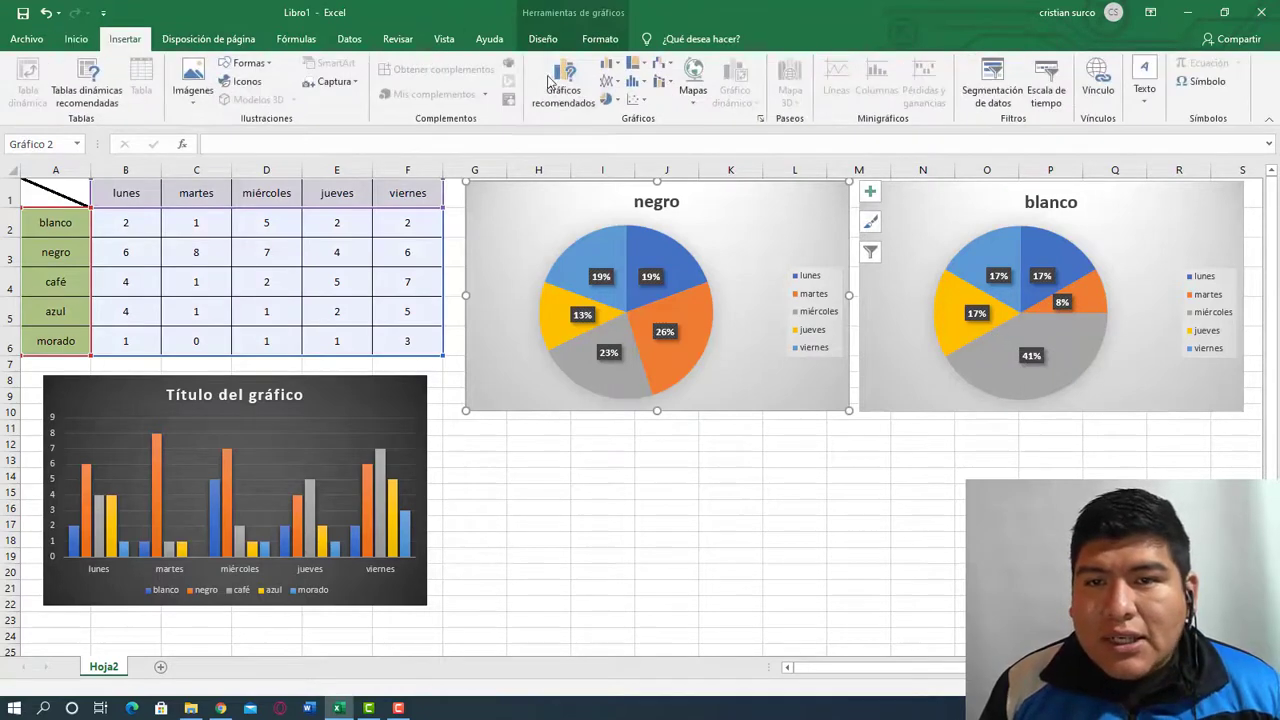
left_click(610, 100)
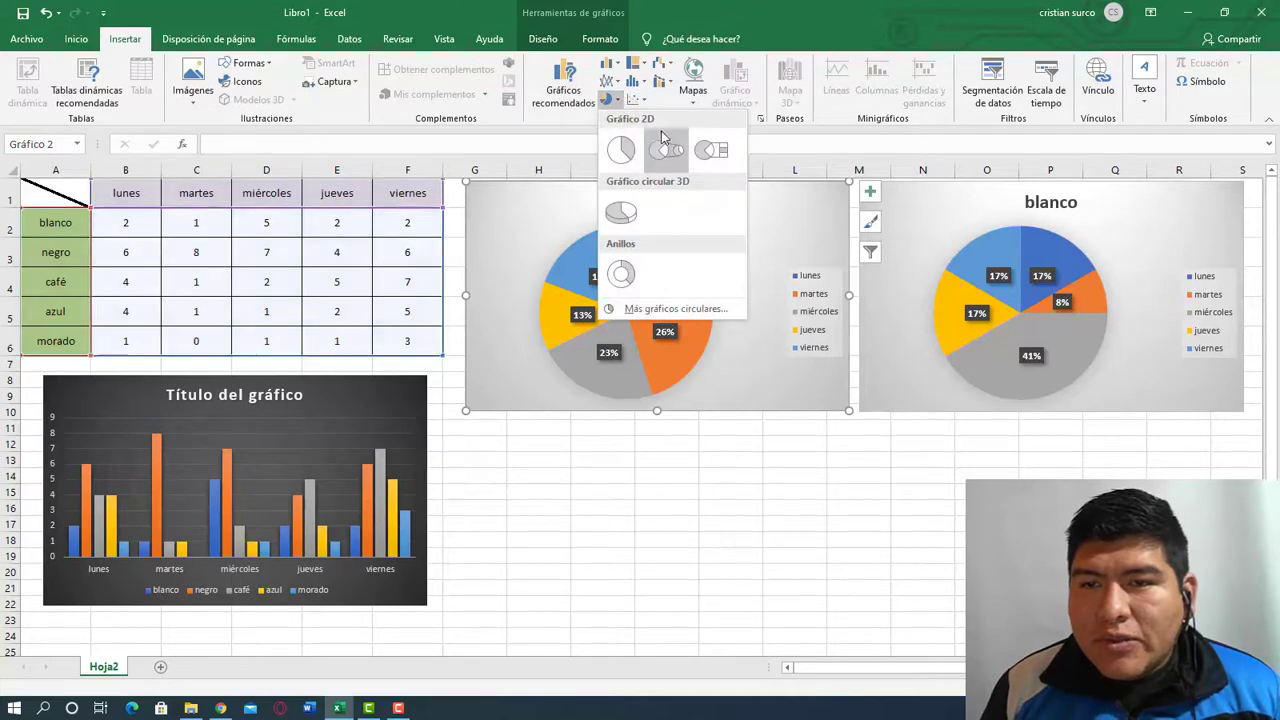
left_click(621, 212)
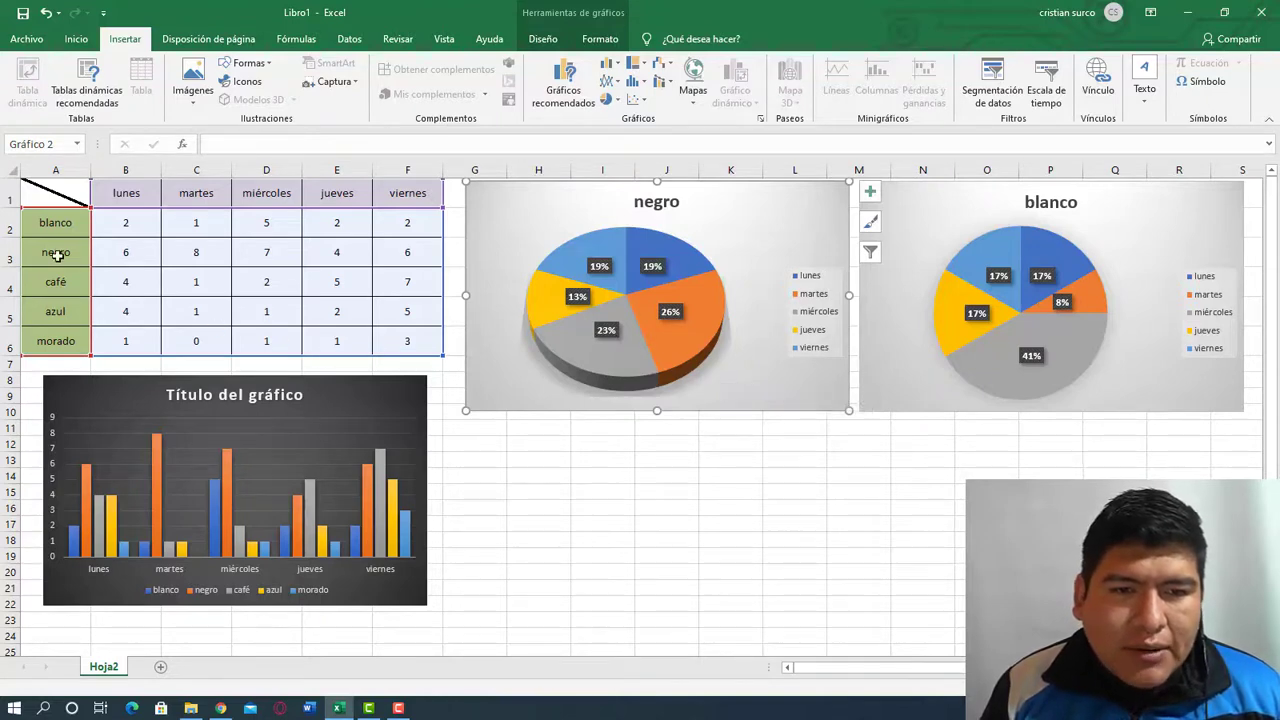
left_click(55, 226)
left_click(58, 257)
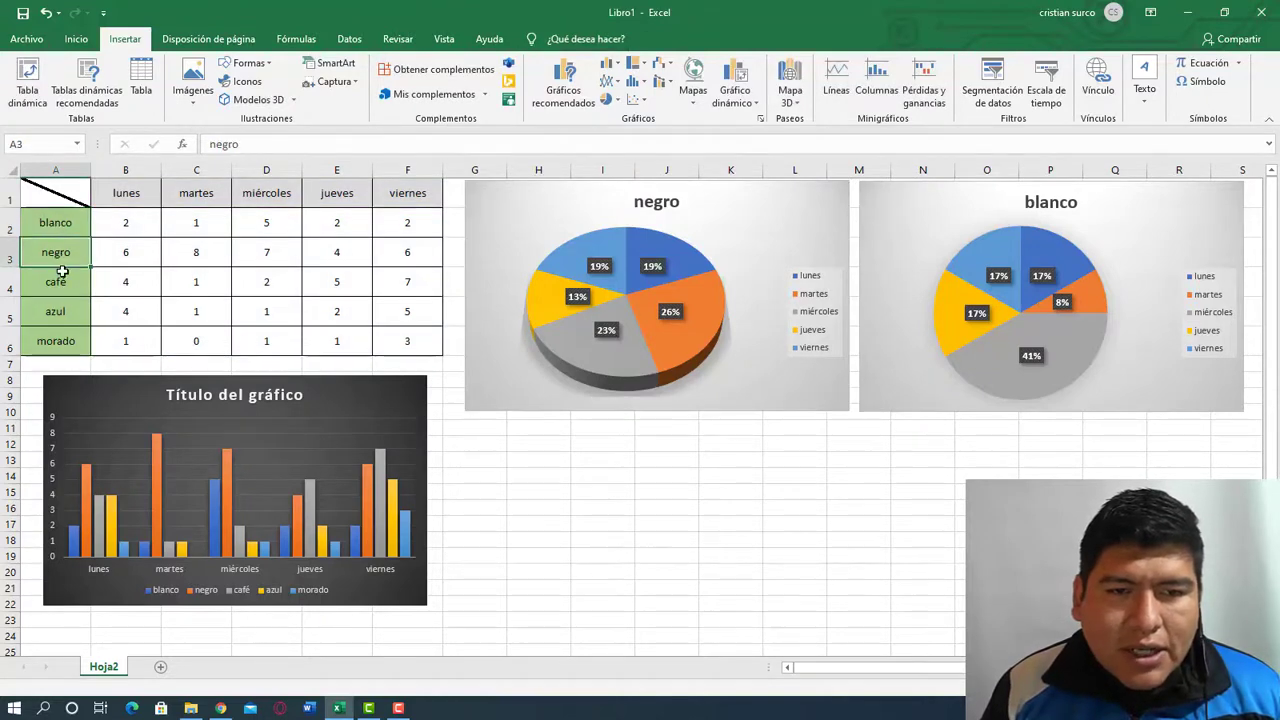
left_click(64, 303)
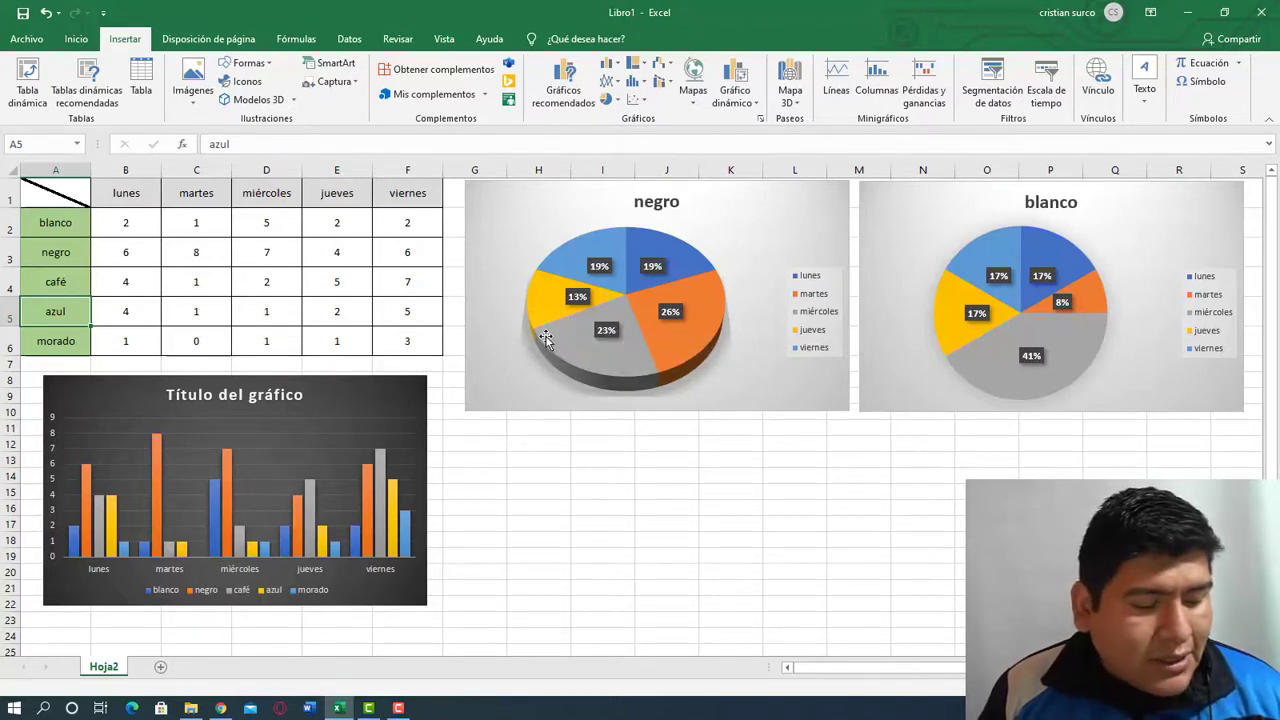
mouse_move(543, 338)
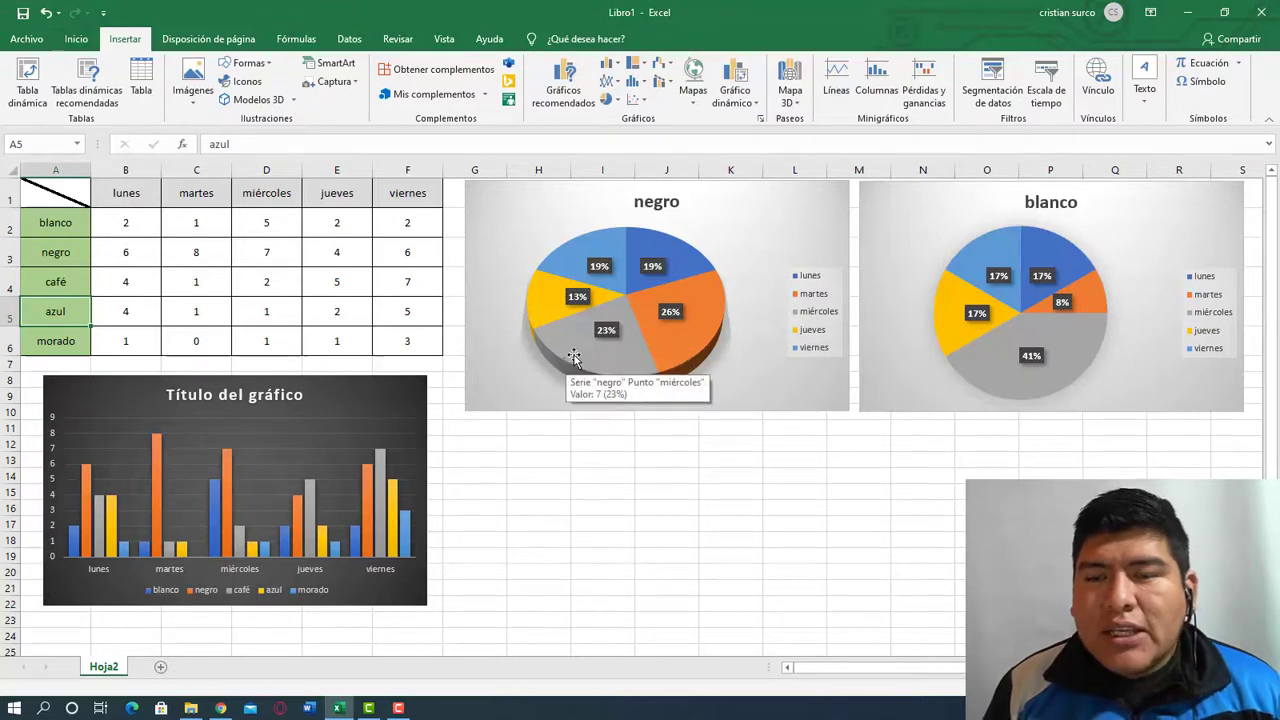
- Replace the title of the negro 3D pie chart with PESCADO
left_click(660, 201)
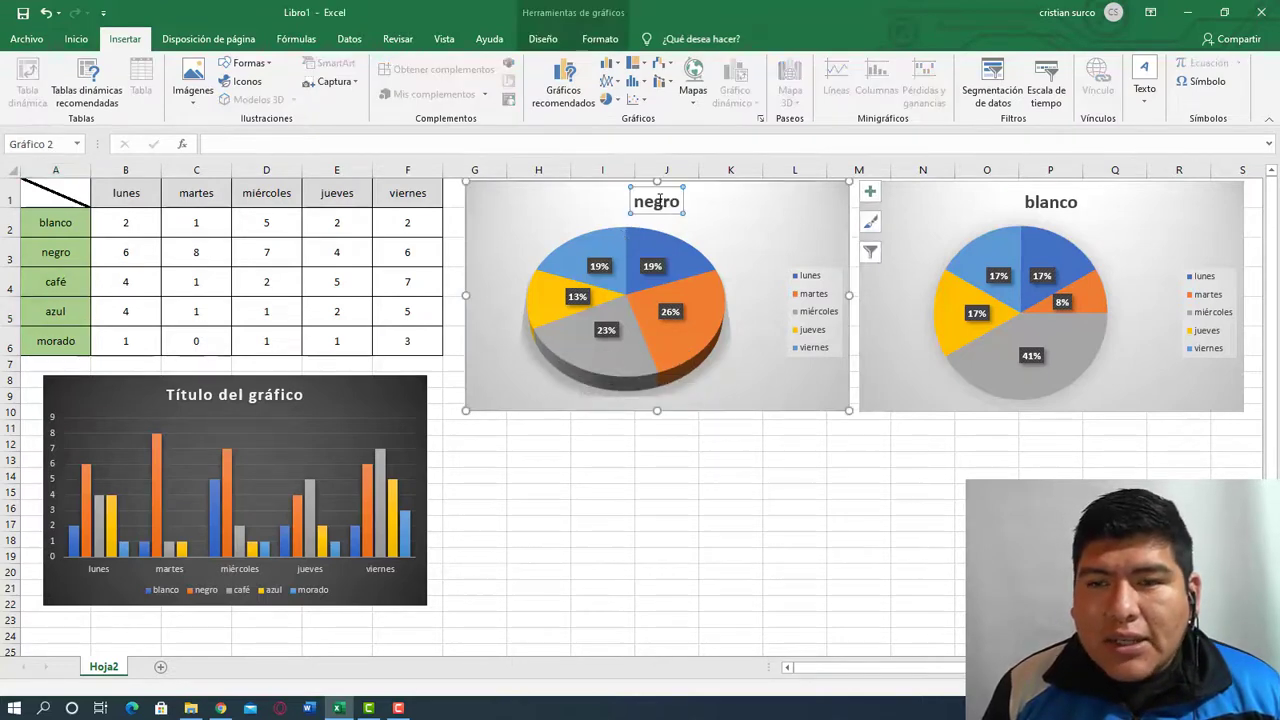
left_click(677, 202)
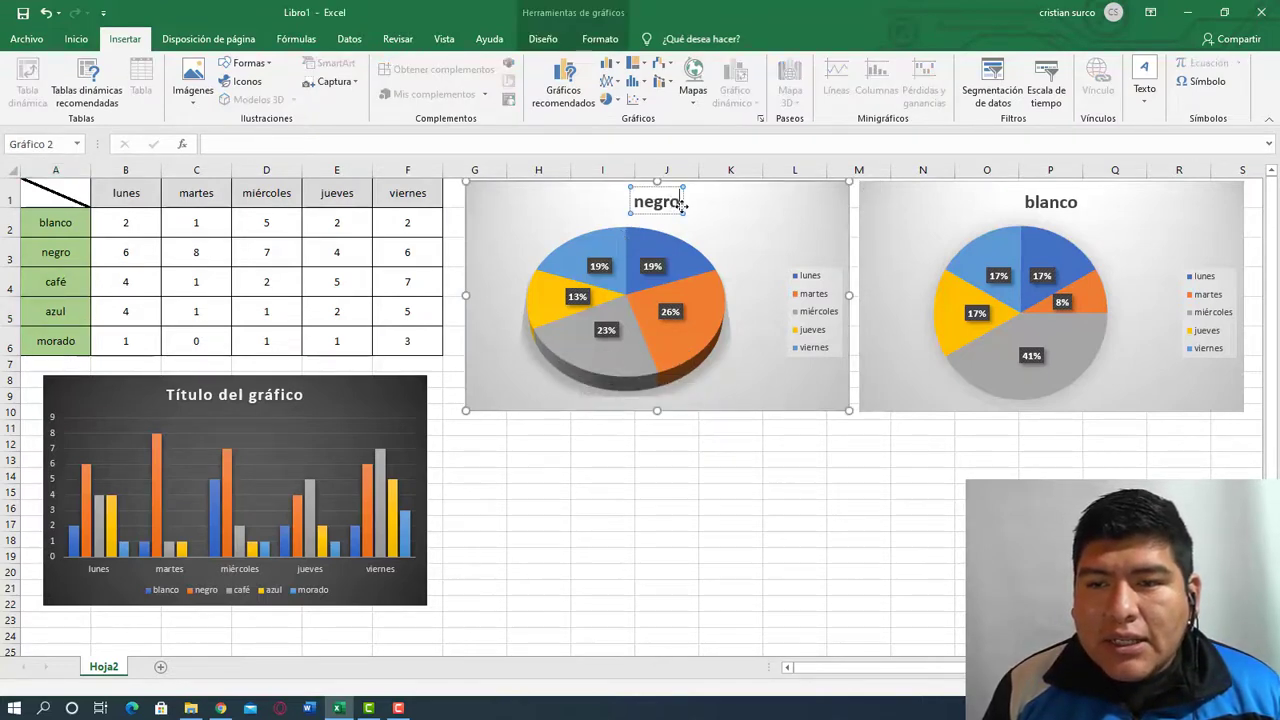
left_click_drag(680, 203, 635, 201)
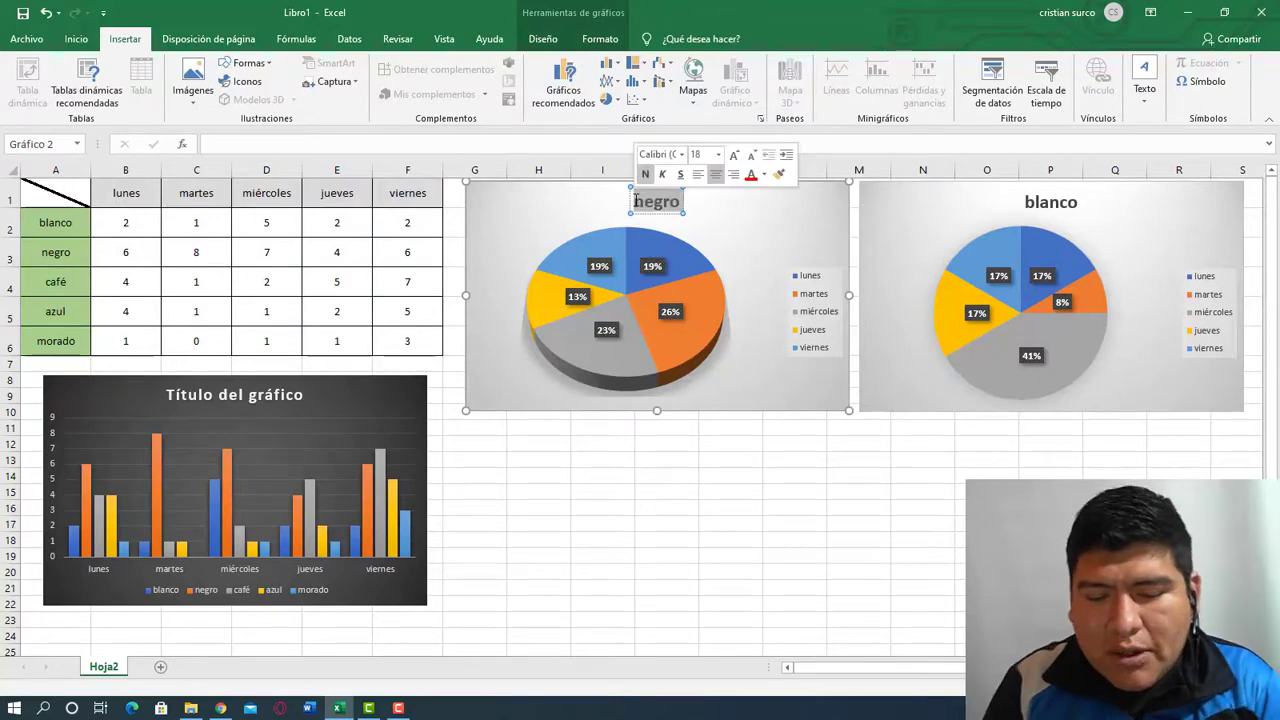
type("PESCADO")
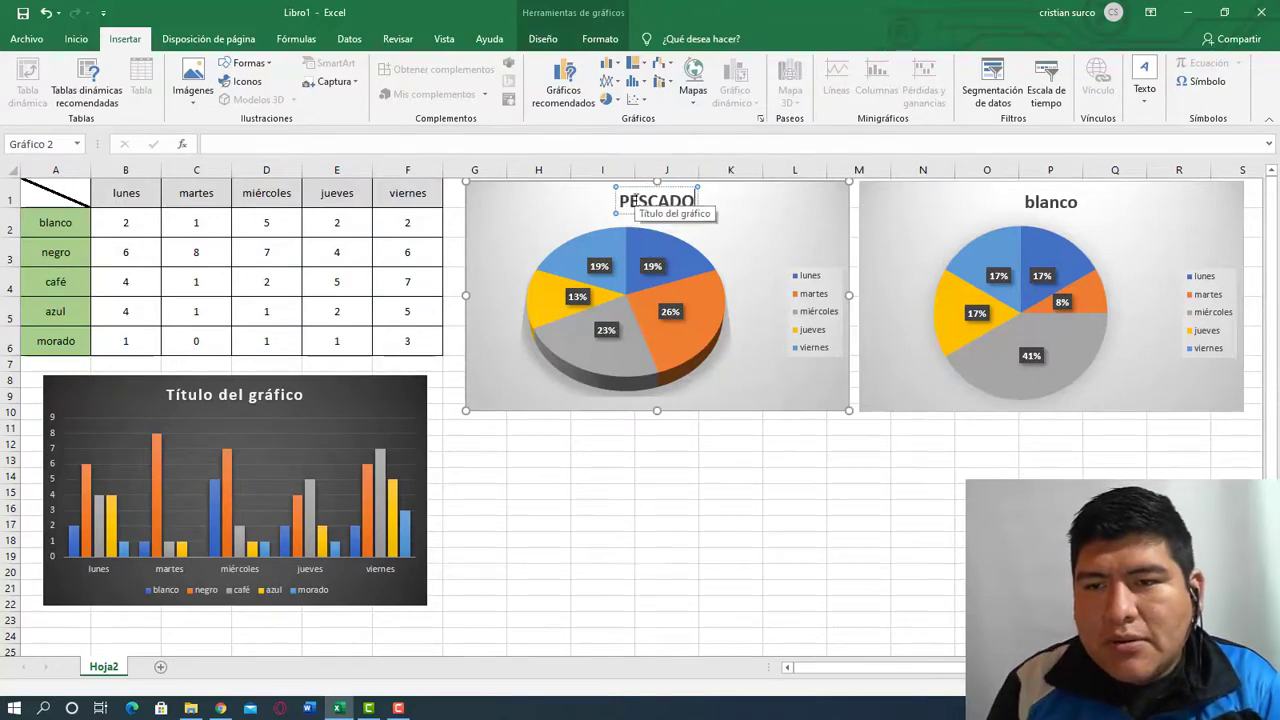
left_click(818, 491)
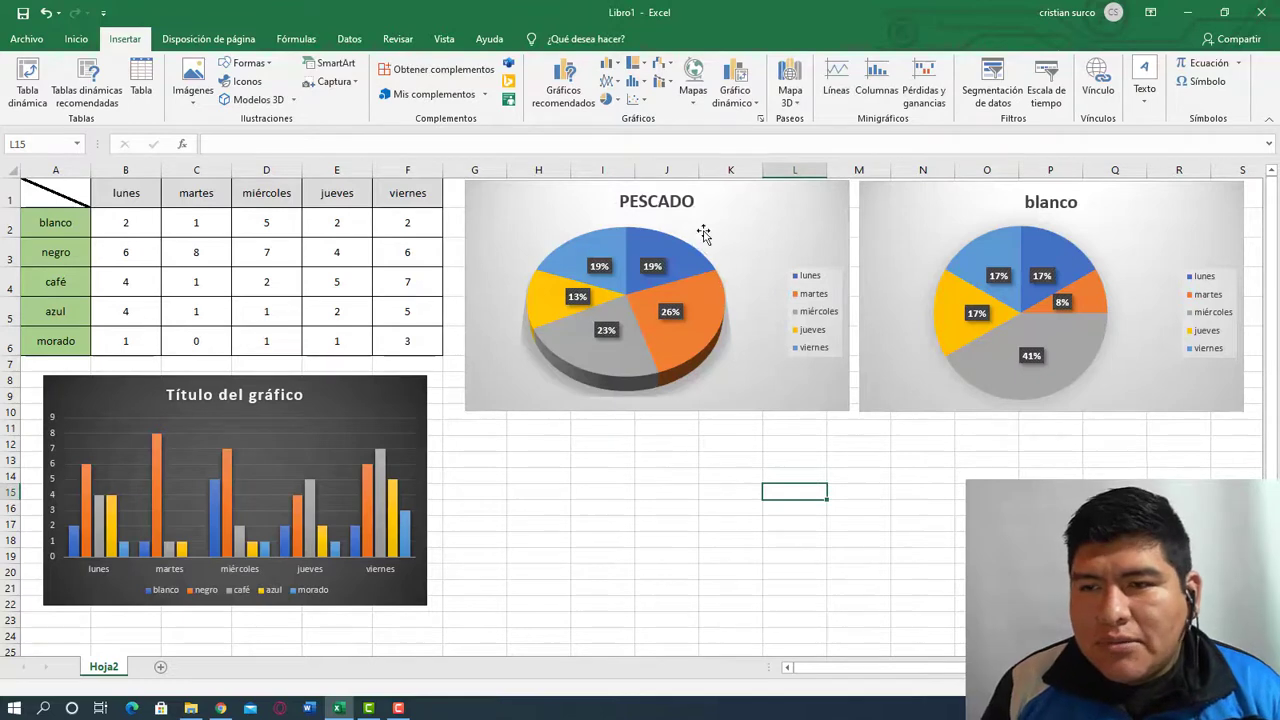
left_click(672, 242)
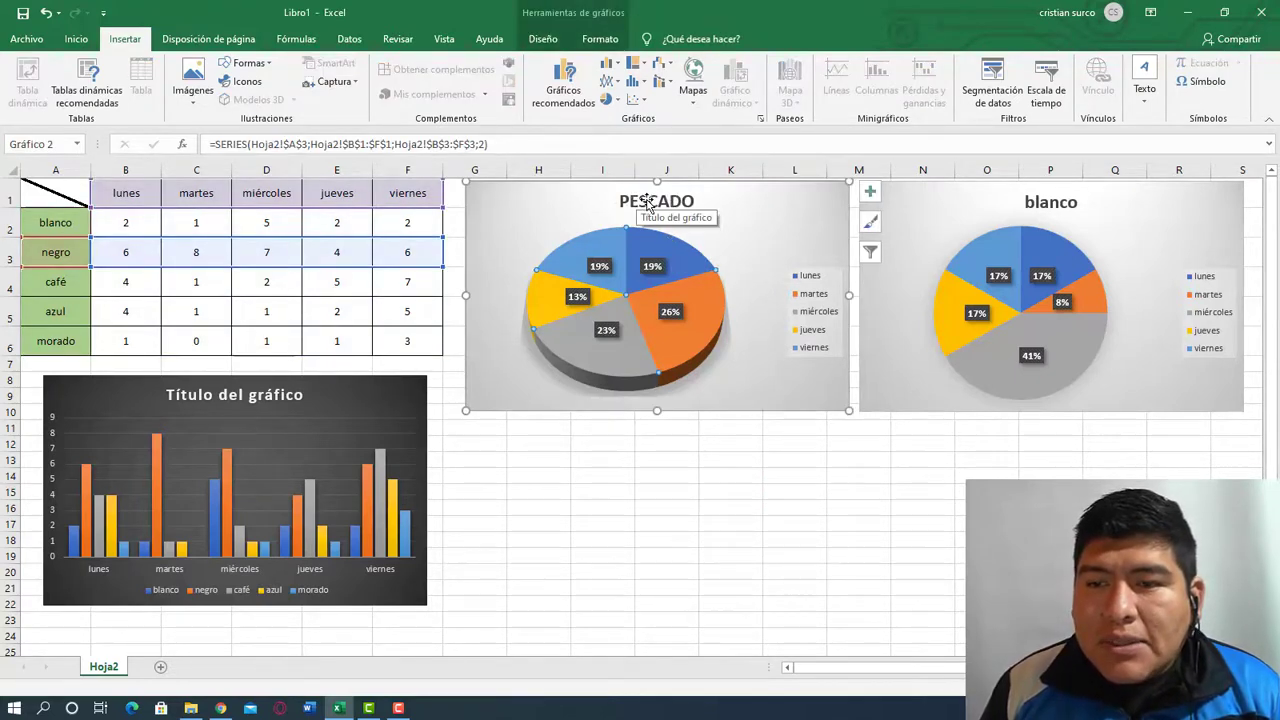
left_click(808, 277)
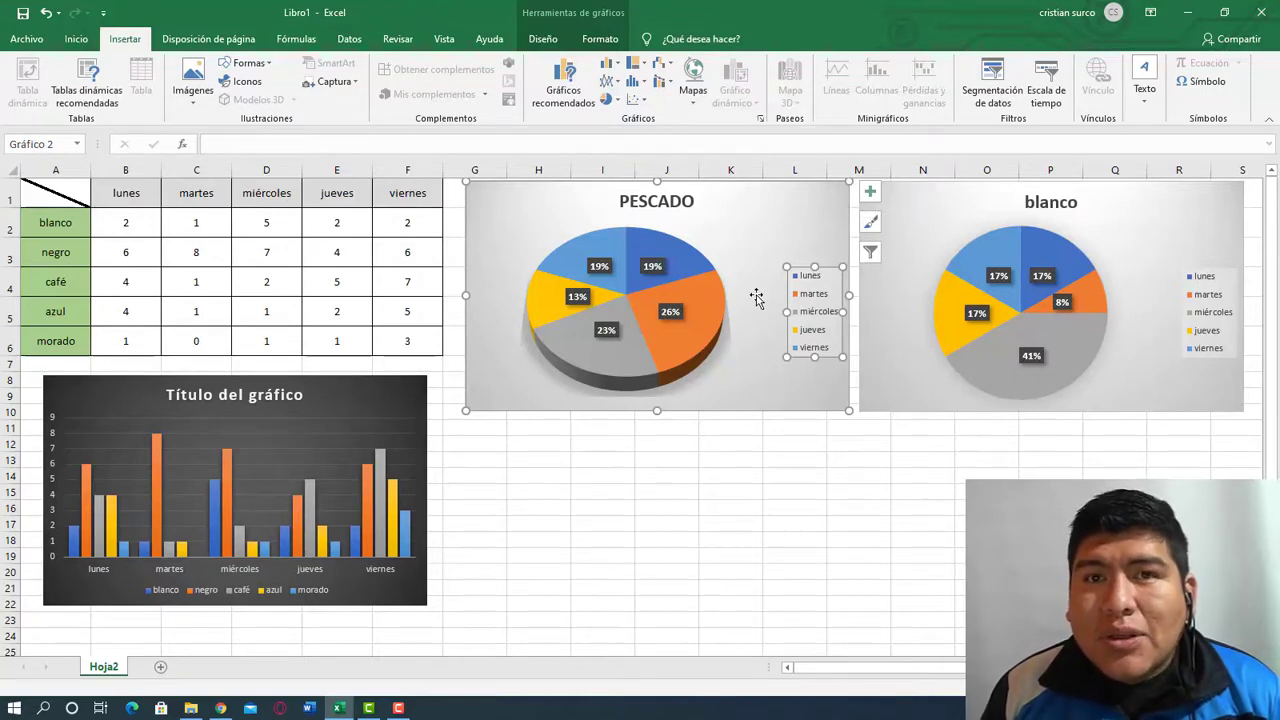
left_click(724, 441)
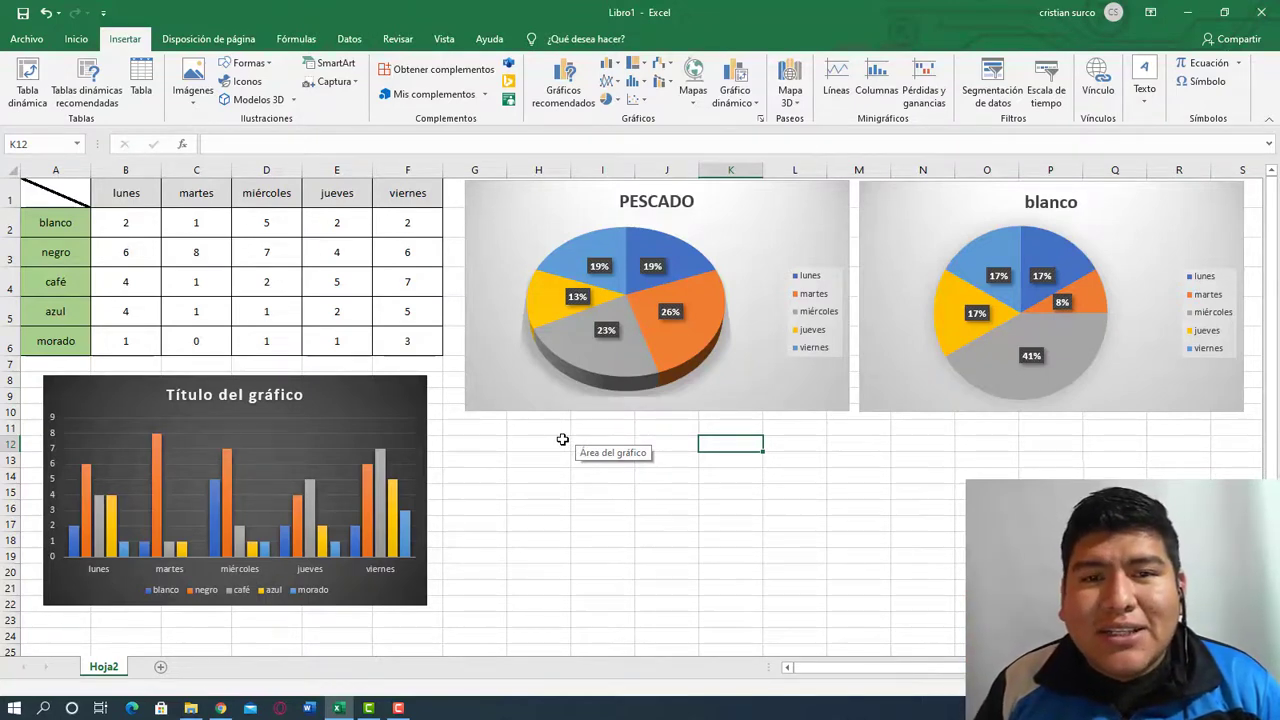
left_click(398, 708)
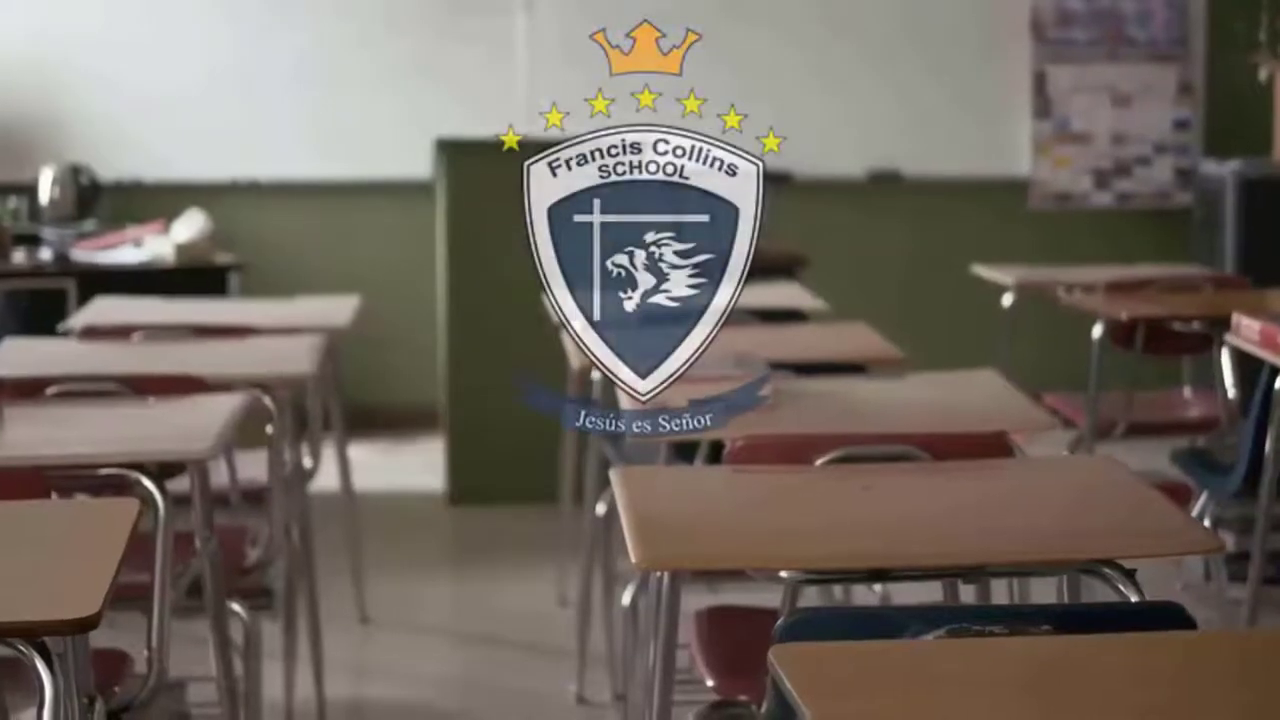